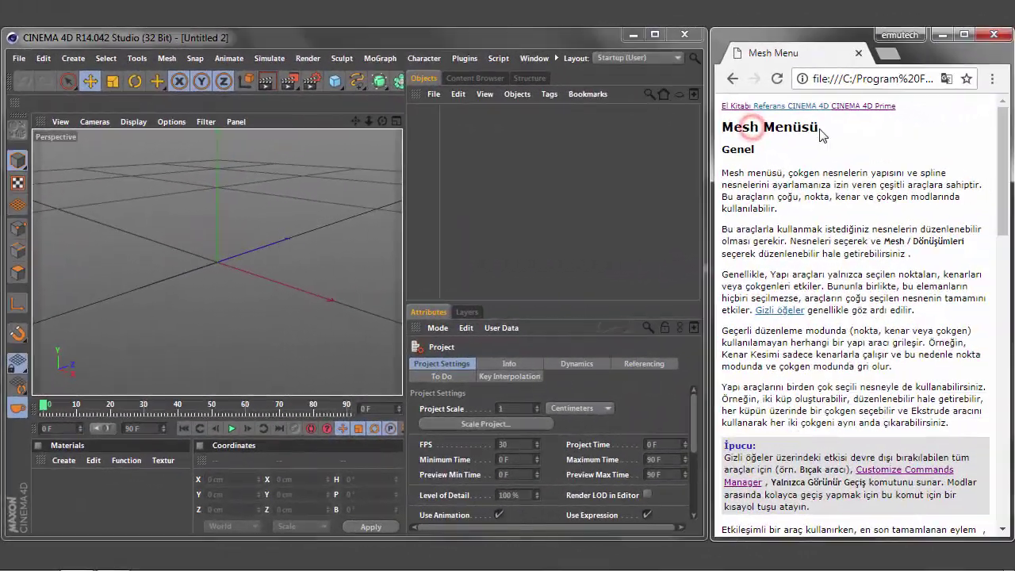
Detach Mesh > Create Tools into a floating palette, then bring up the primitives list.
left_click_drag(822, 126, 726, 132)
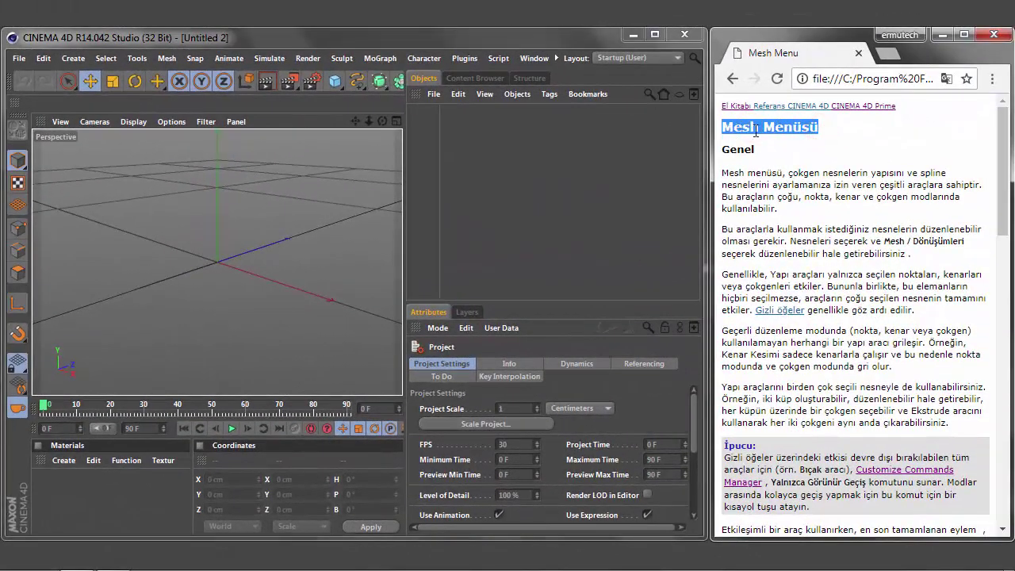
left_click(168, 60)
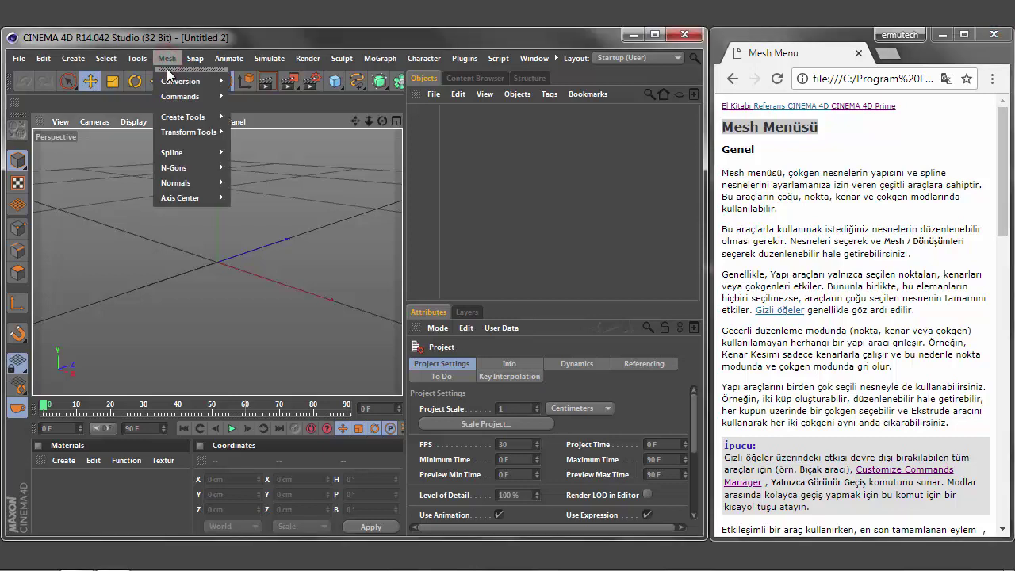
mouse_move(183, 117)
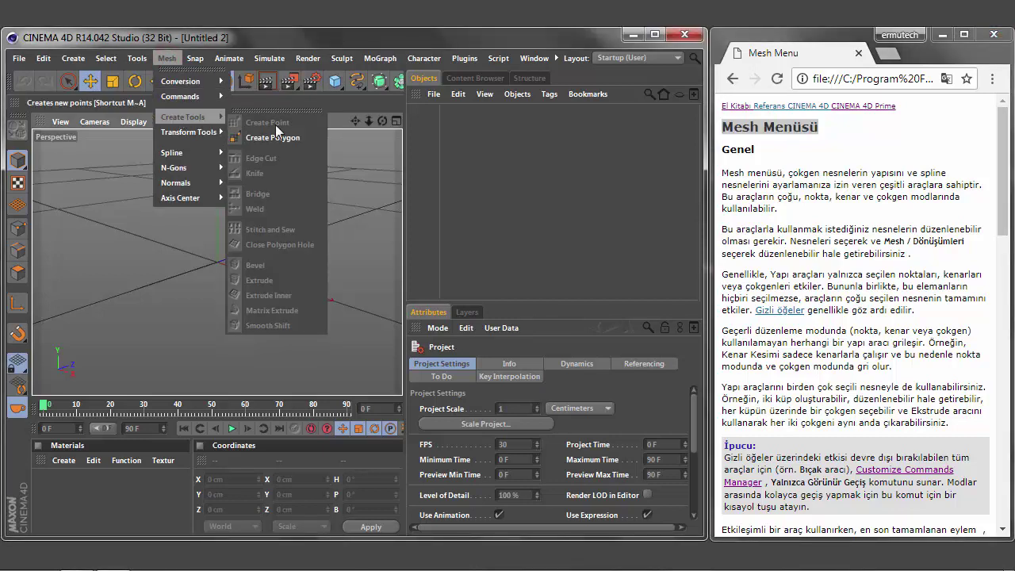
left_click_drag(276, 110, 80, 144)
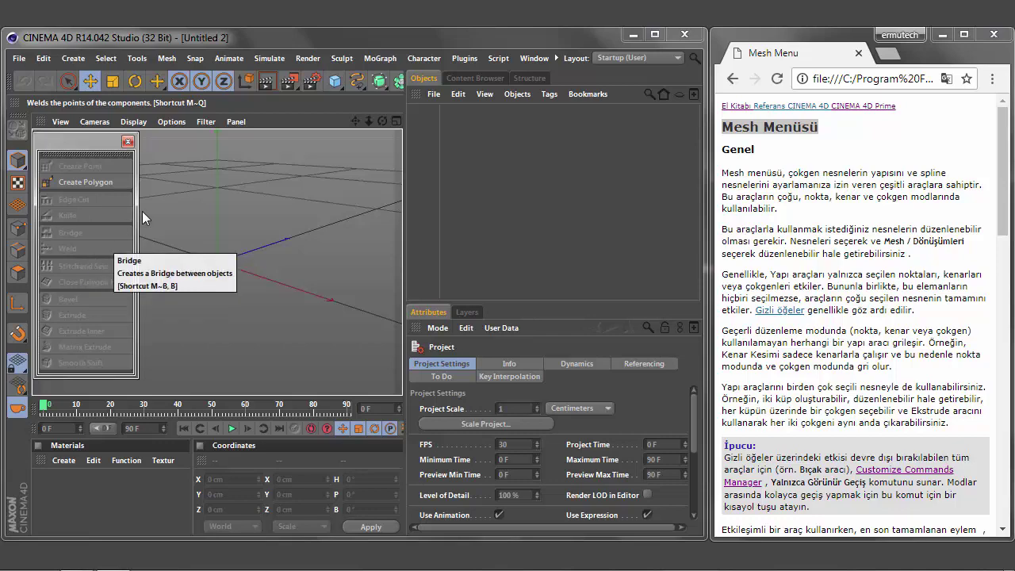
left_click(335, 82)
Add a cube, make it editable in Edge mode, and show the Weld tool's Help page.
left_click(440, 111)
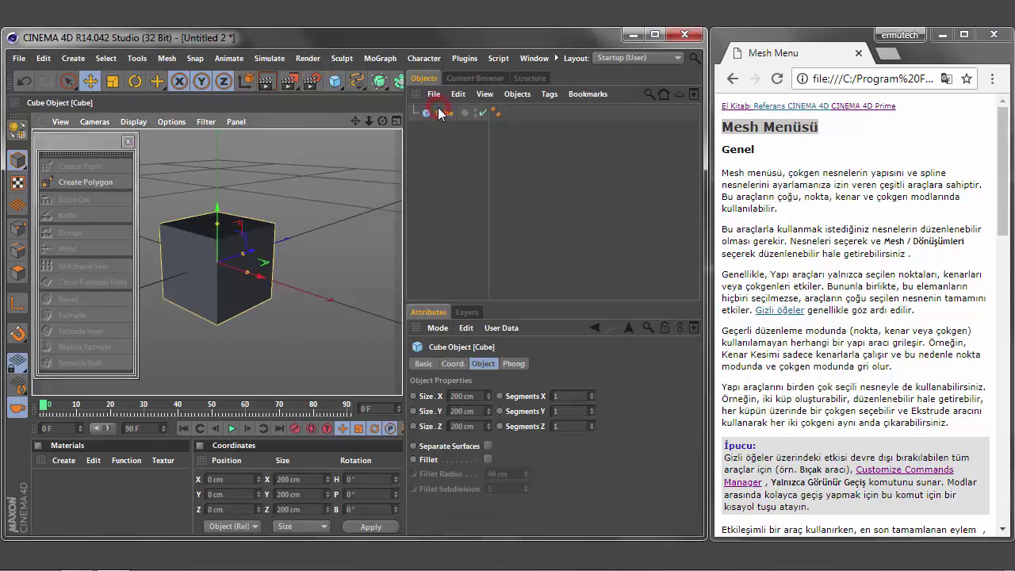
left_click(18, 129)
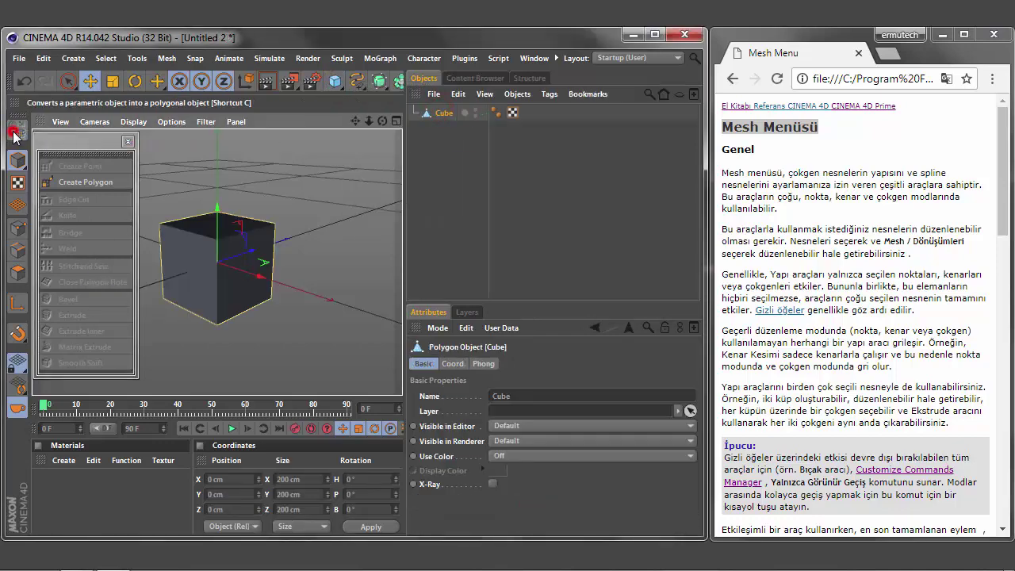
left_click(17, 250)
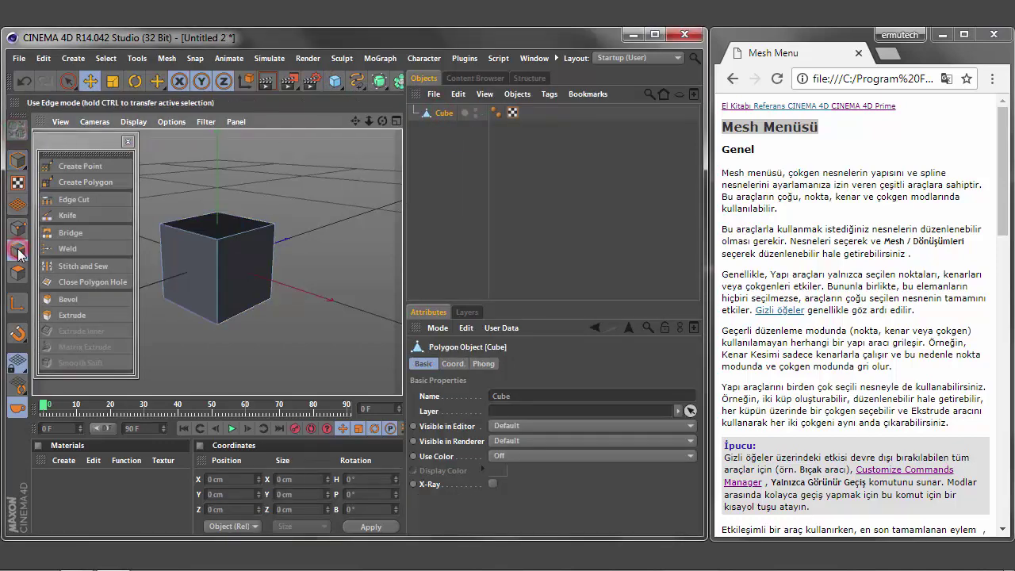
right_click(86, 252)
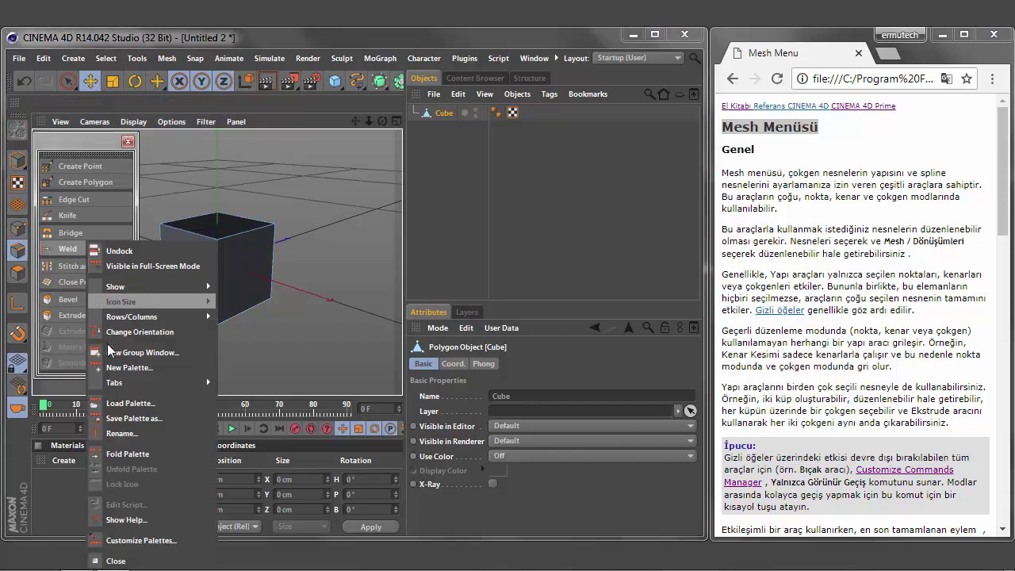
left_click(126, 519)
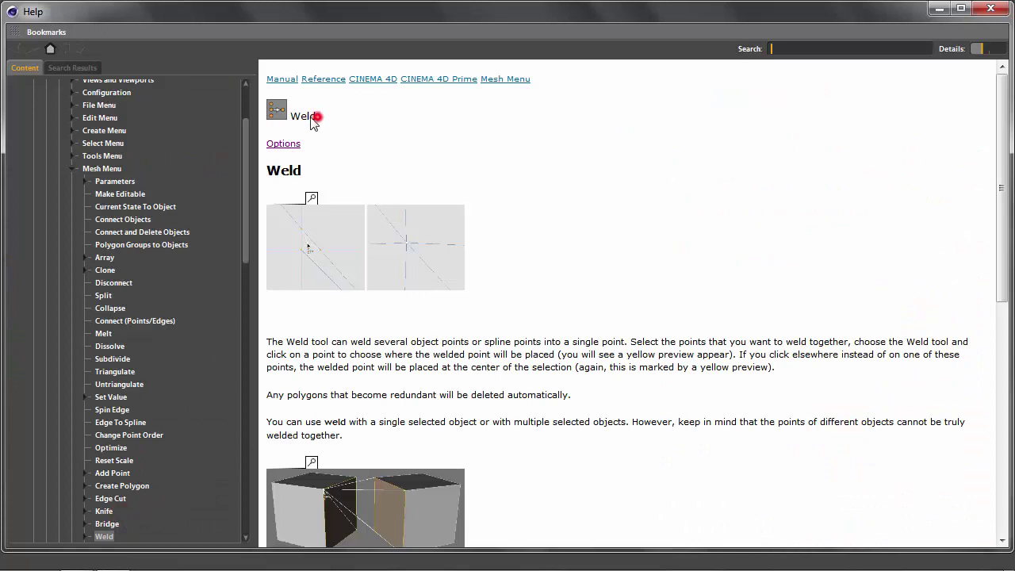
left_click_drag(316, 117, 296, 120)
double_click(306, 173)
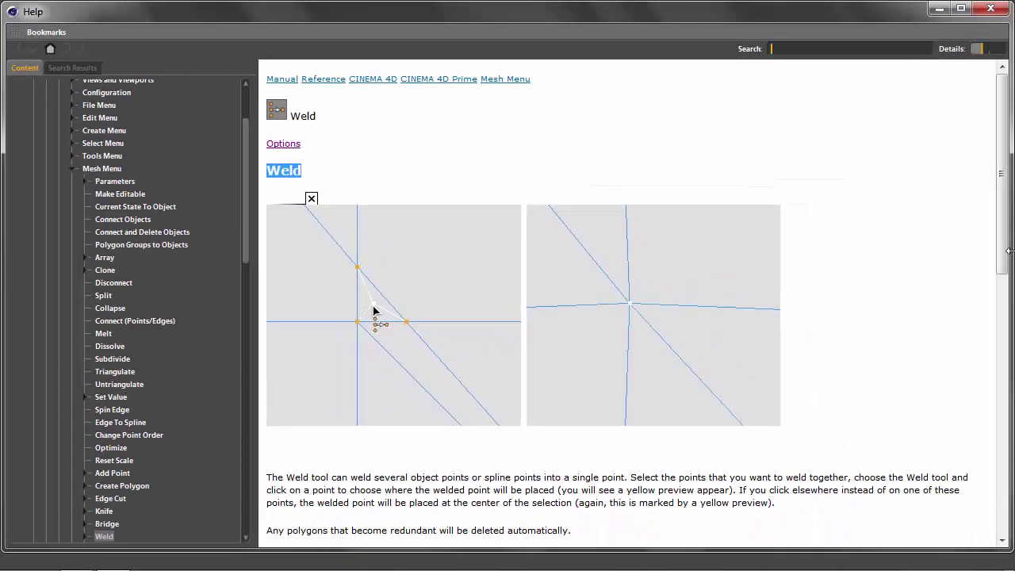
left_click_drag(1003, 252, 1008, 437)
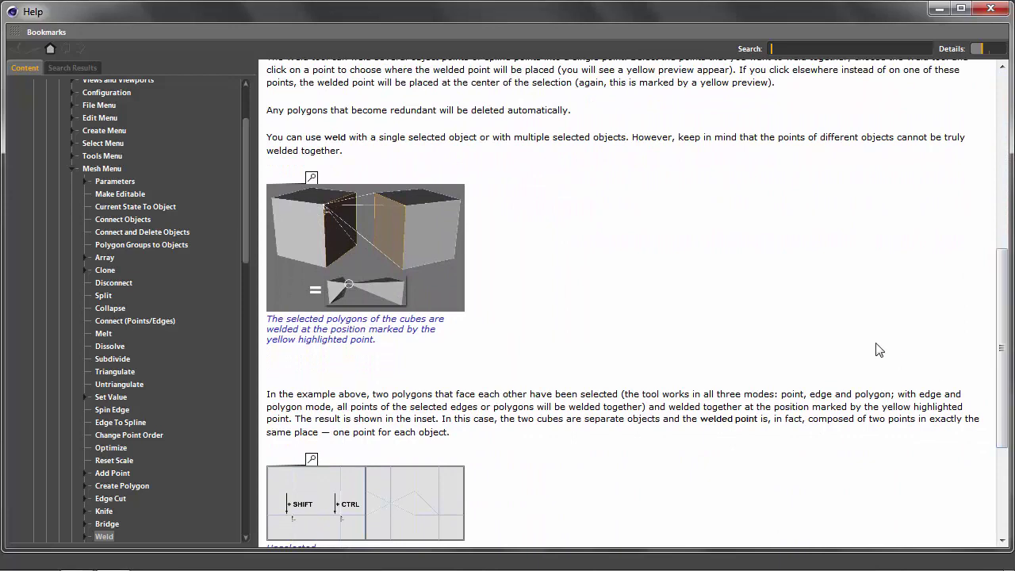
left_click(394, 253)
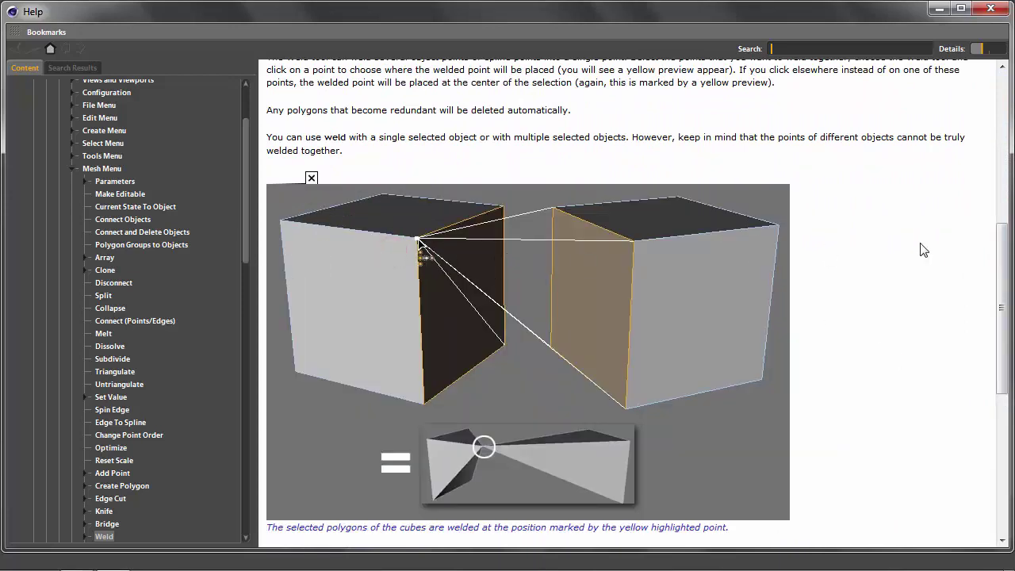
scroll(1002, 251, "down", 1)
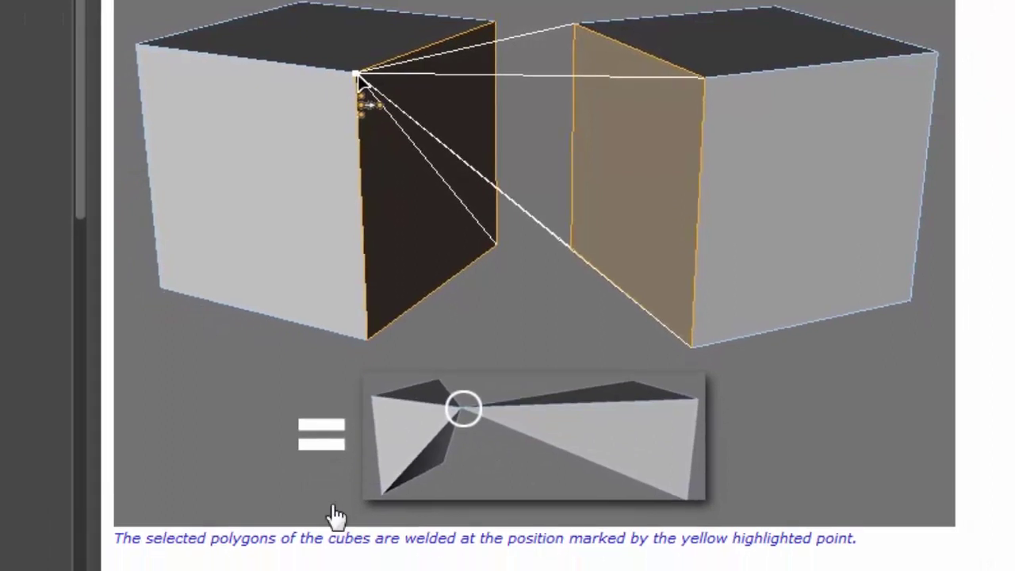
left_click_drag(279, 537, 114, 538)
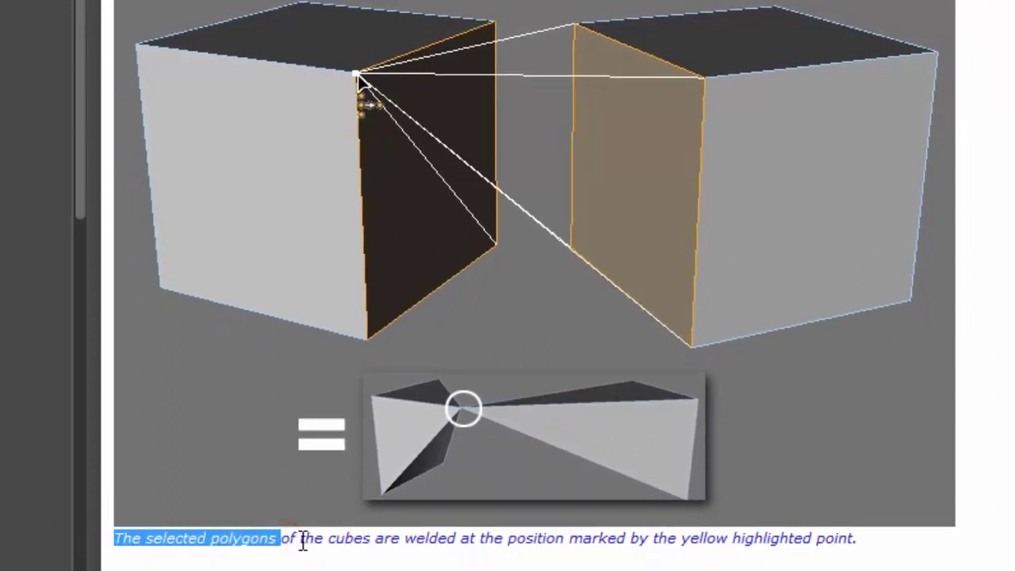
mouse_move(301, 539)
left_mouse_down()
mouse_move(401, 549)
mouse_move(858, 541)
left_mouse_up()
left_click(403, 537)
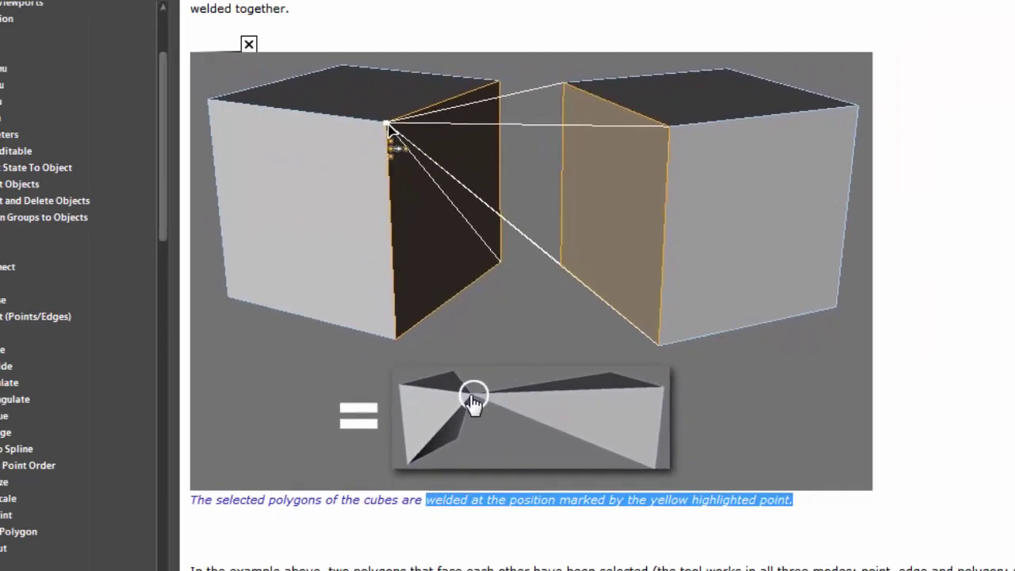
left_click(488, 390)
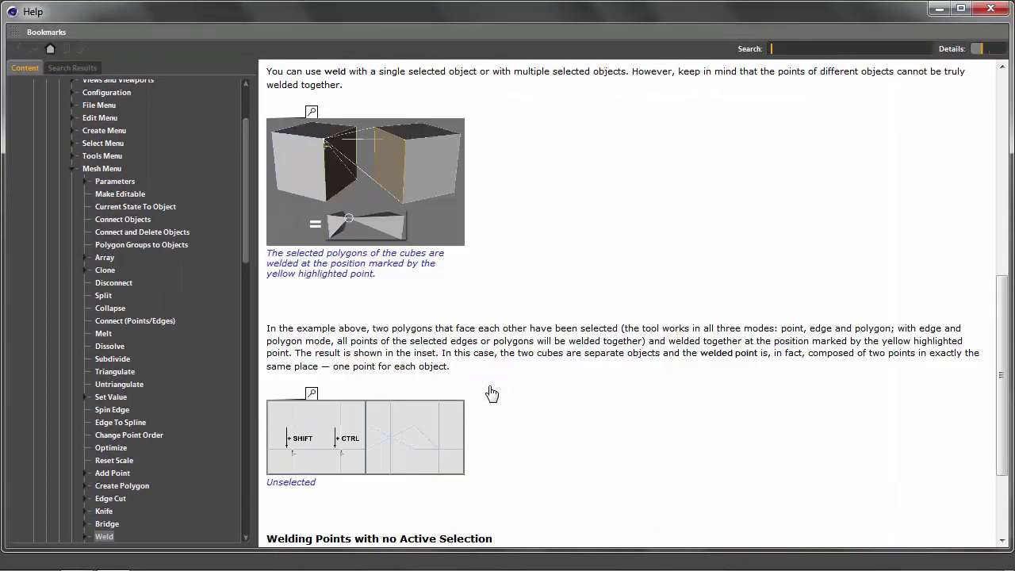
Enlarge the SHIFT/CTRL welding illustration and narrow the contents tree to widen the page.
scroll(492, 393, "down", 3)
left_click(372, 327)
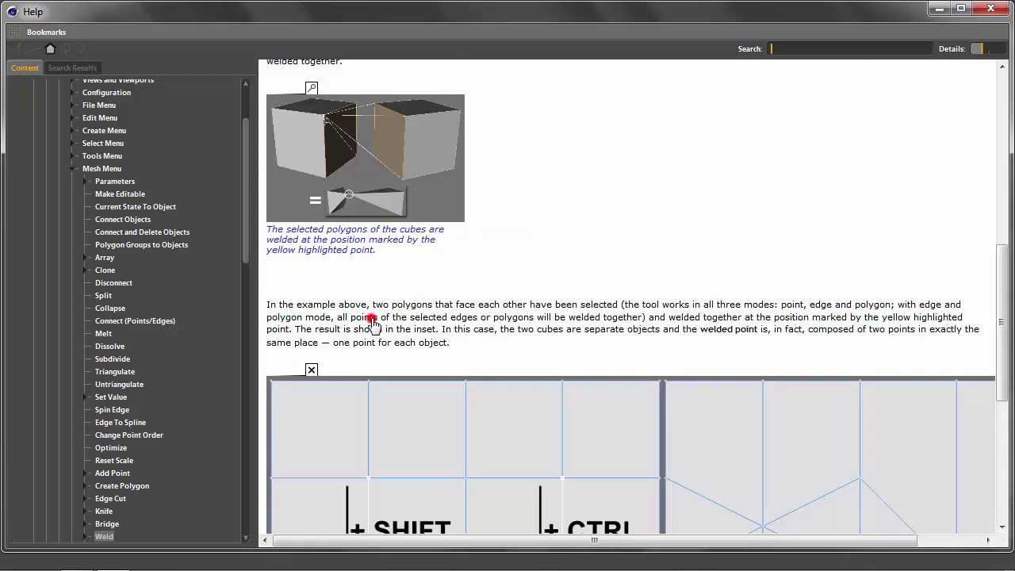
left_click_drag(257, 356, 174, 356)
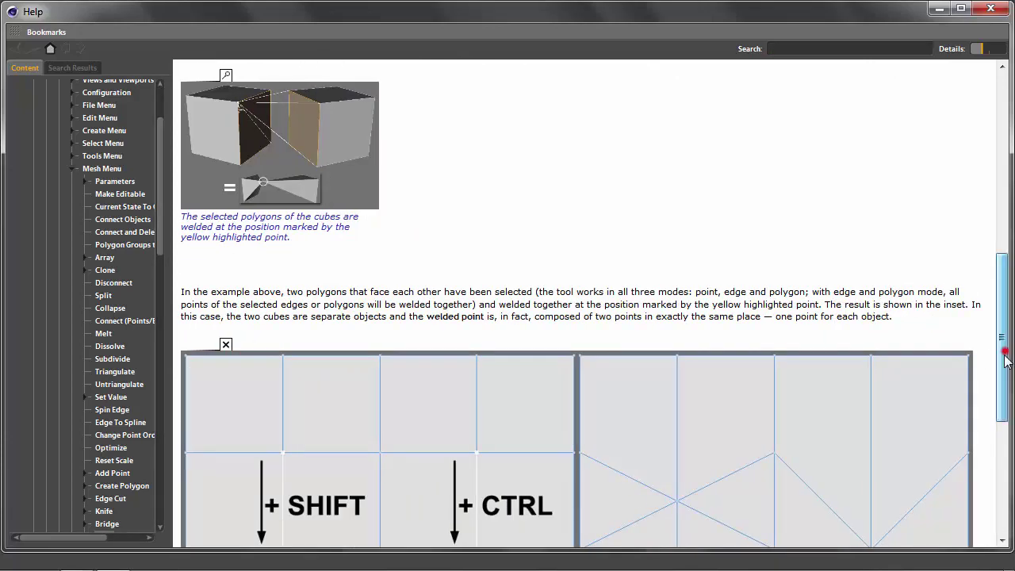
Highlight the Unselected caption, shrink the illustration back, and return to the page top.
scroll(1004, 325, "down", 3)
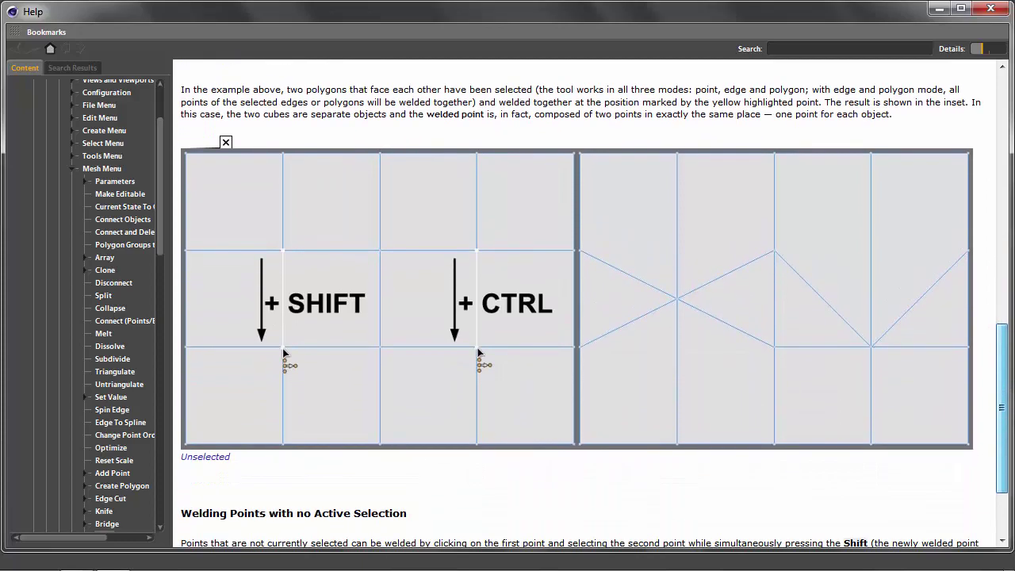
left_click_drag(235, 458, 189, 465)
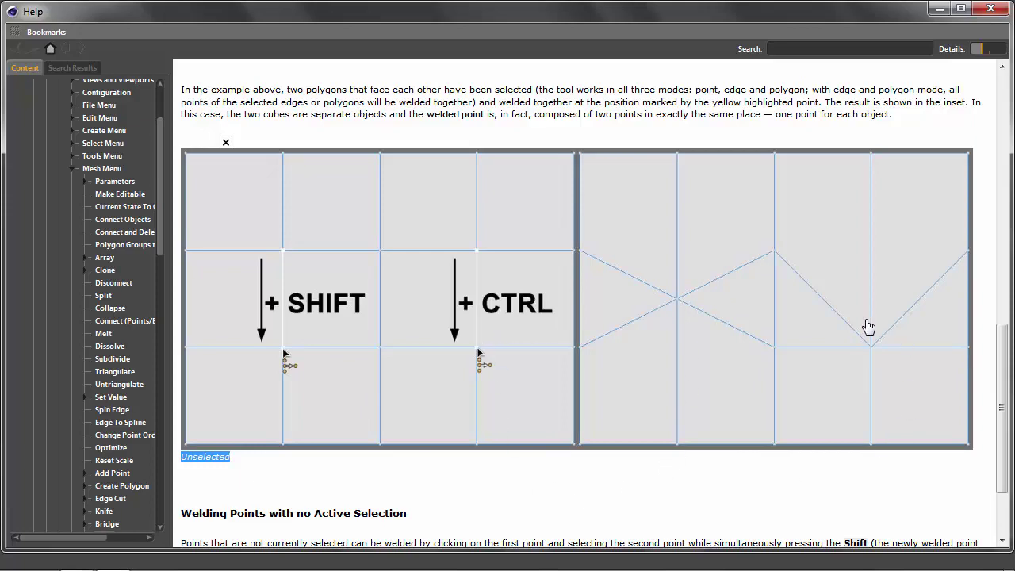
left_click(552, 344)
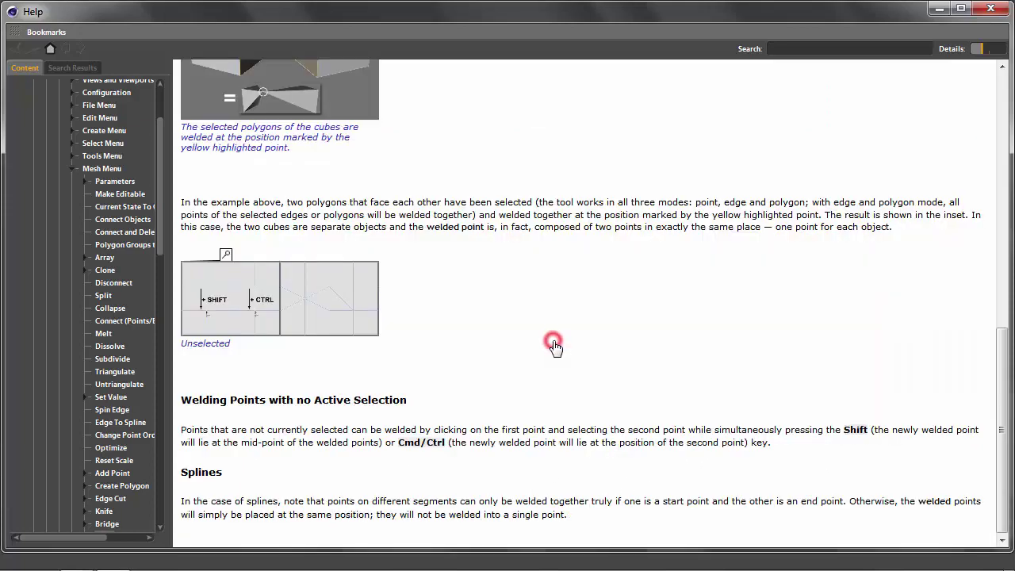
scroll(555, 347, "up", 2)
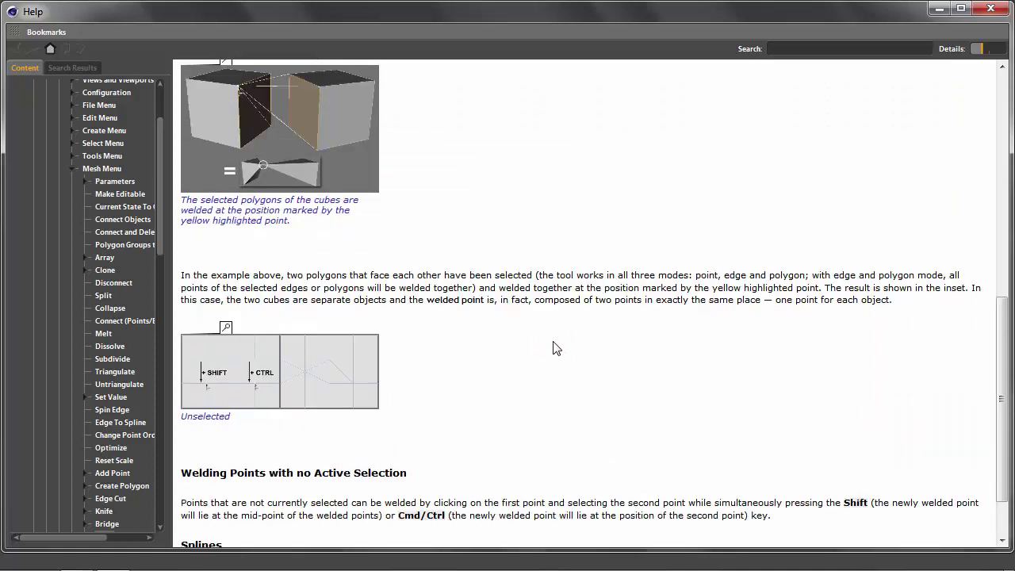
scroll(554, 347, "up", 5)
scroll(555, 349, "up", 5)
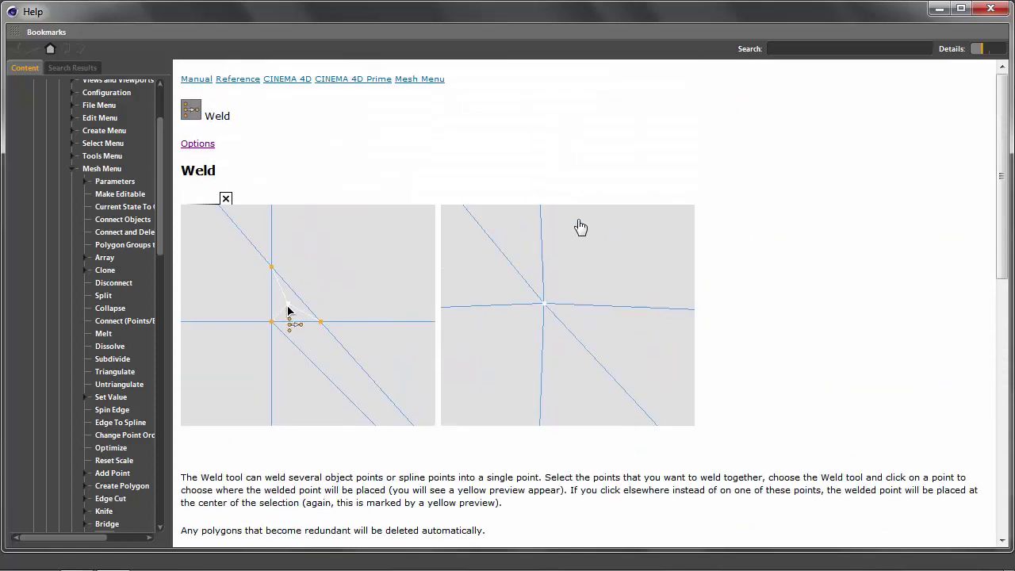
Read the Weld Options, highlighting the Only Select Visible Elements text, then close Help.
left_click(201, 146)
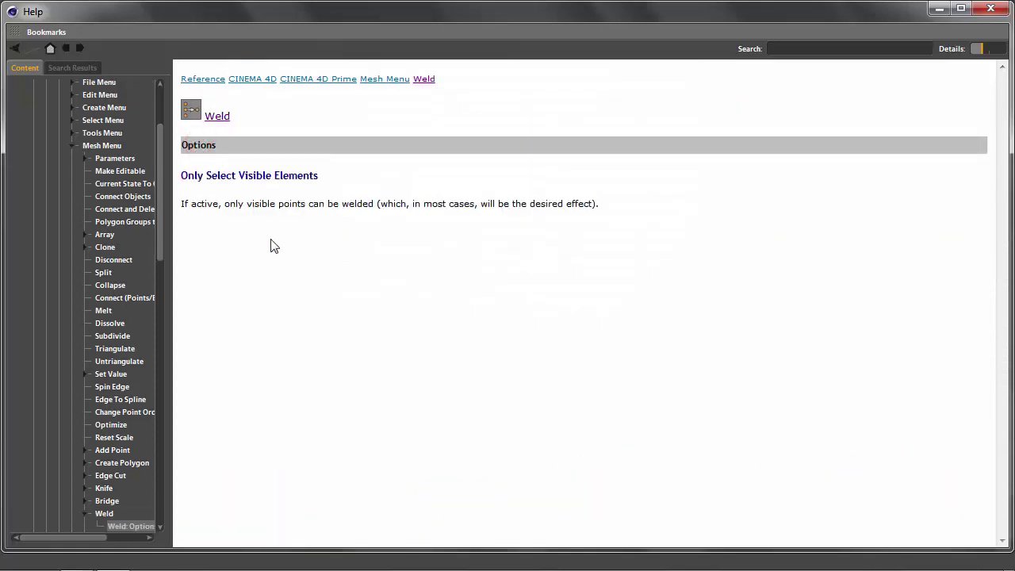
mouse_move(323, 188)
left_mouse_down()
mouse_move(209, 185)
mouse_move(190, 197)
mouse_move(574, 210)
left_mouse_up()
left_click(183, 208)
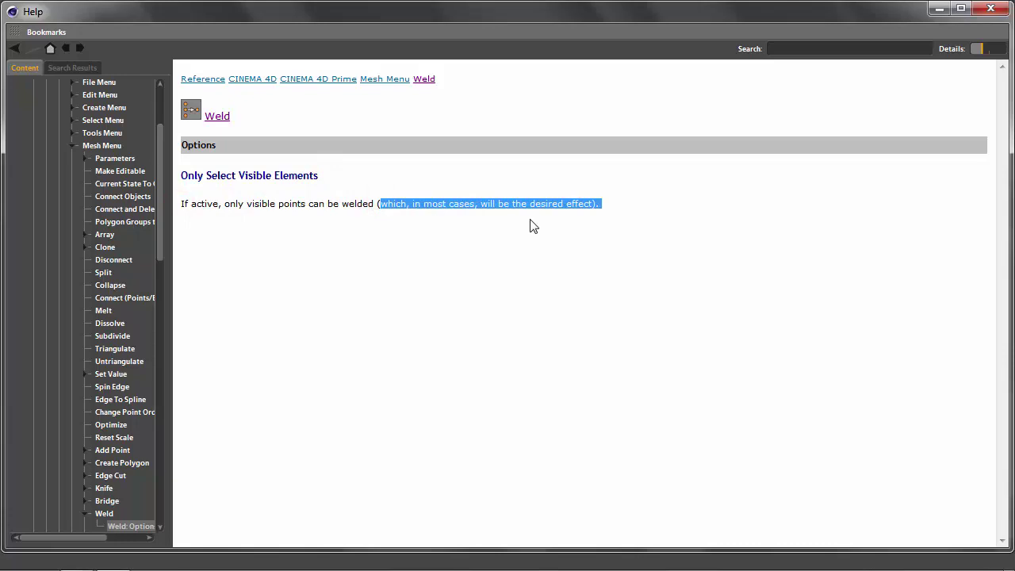
left_click(987, 10)
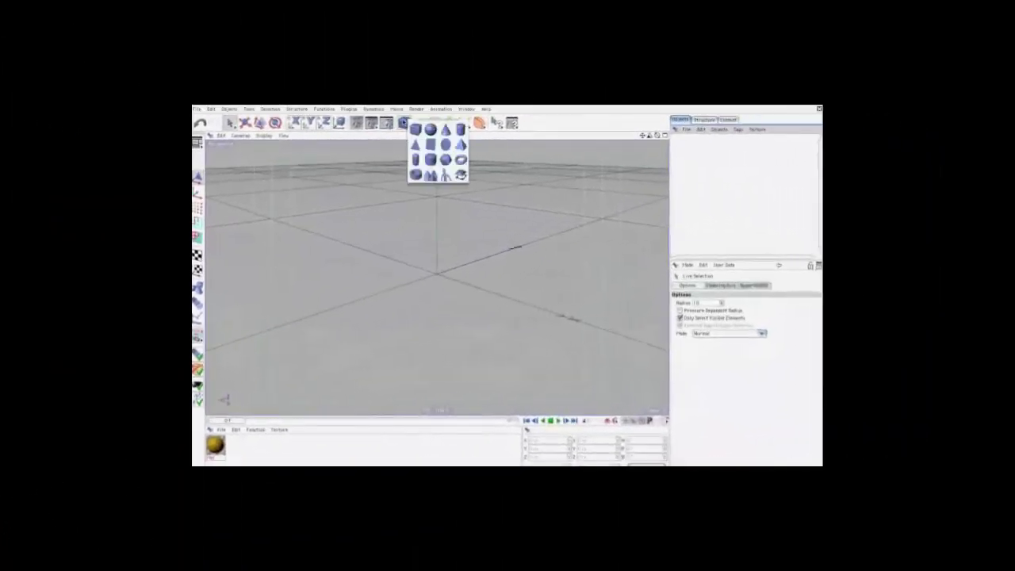
Add a plane, make it editable, and apply the yellow material to it.
left_click_drag(403, 122, 428, 147)
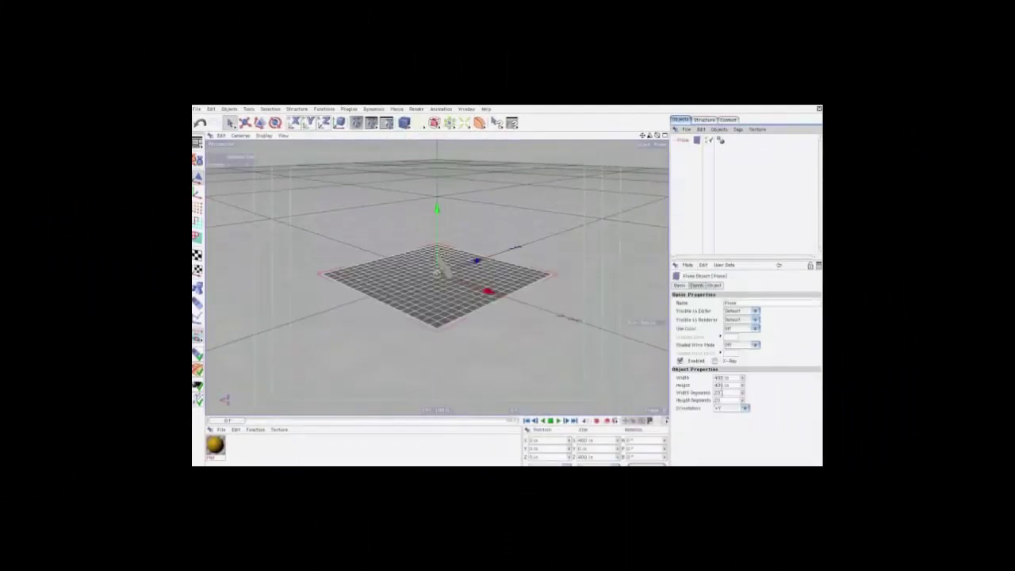
left_click_drag(428, 238, 424, 190, "alt")
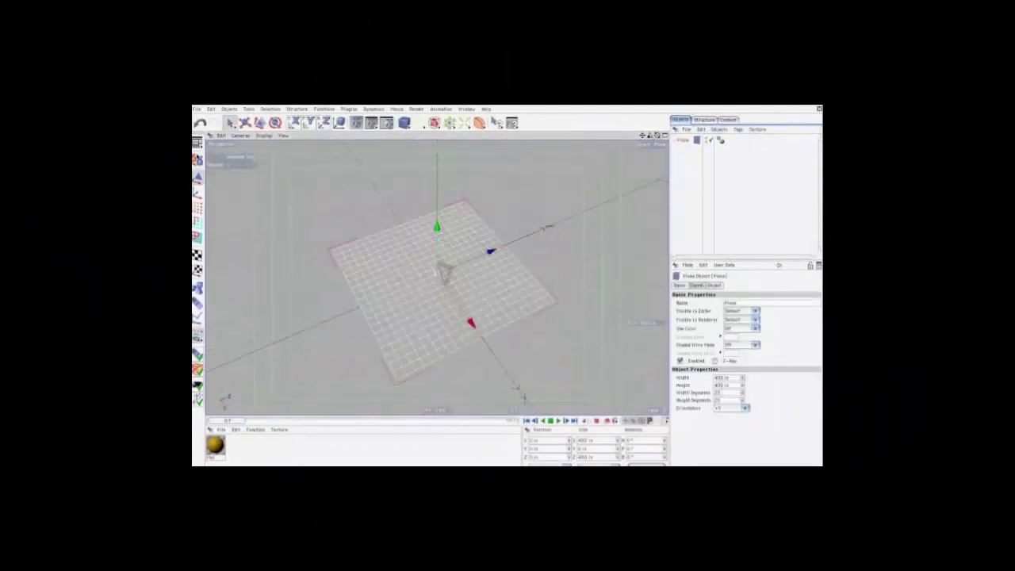
left_click(201, 162)
left_click_drag(215, 446, 433, 306)
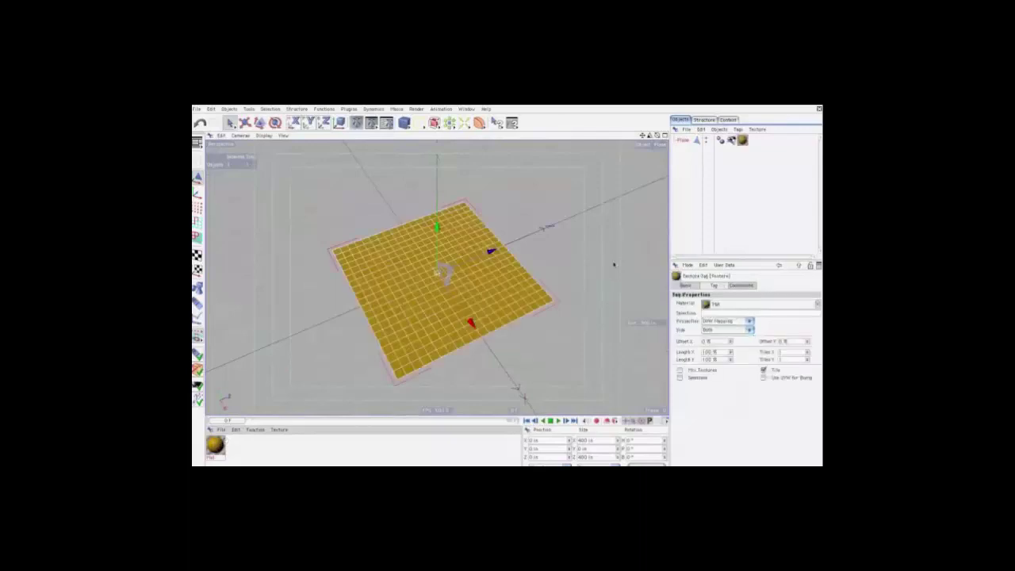
Switch to Points mode, shift the texture position, and bring up the yellow material's settings.
left_click_drag(652, 137, 542, 141)
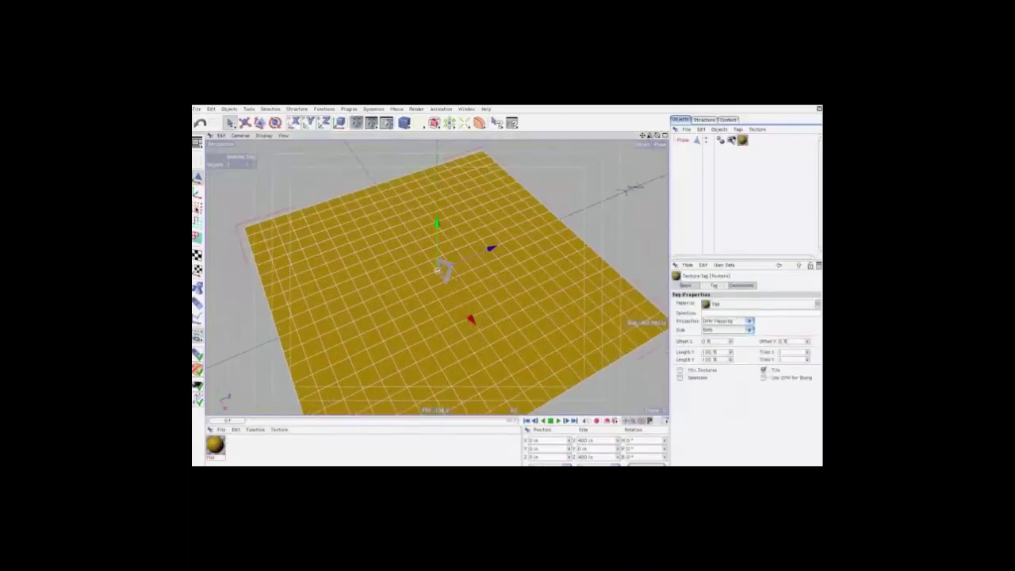
left_click(198, 208)
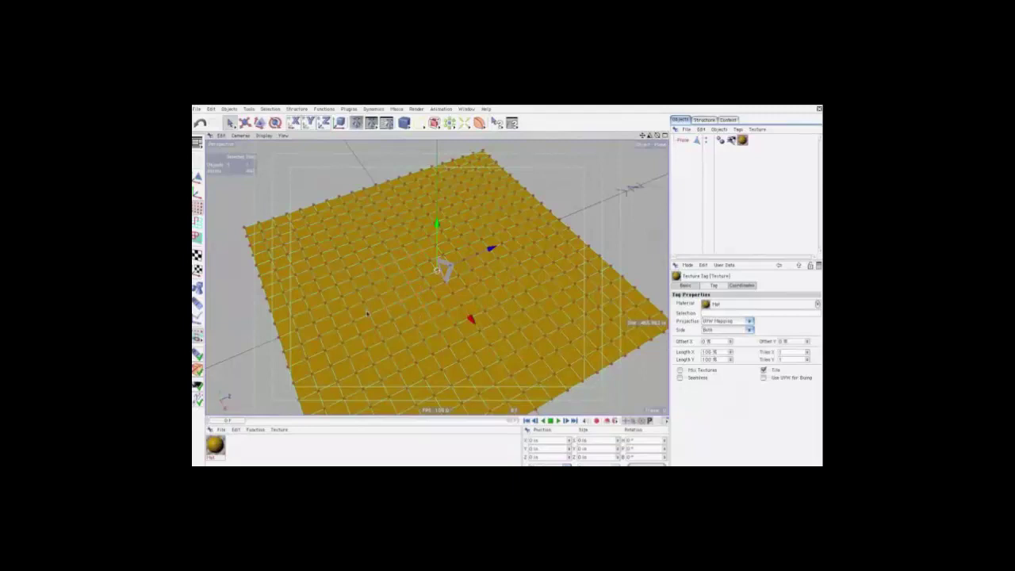
left_click_drag(437, 270, 424, 304)
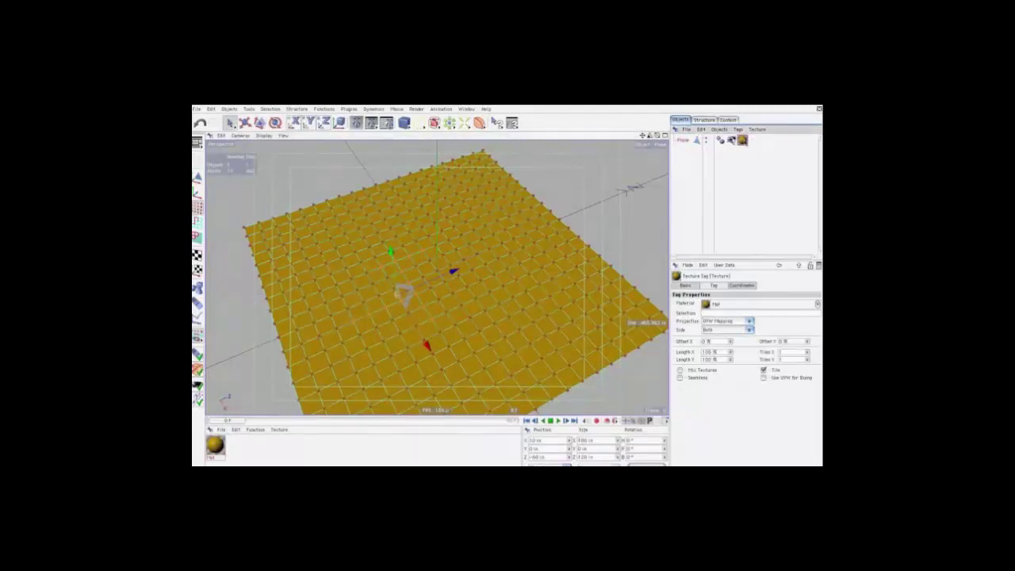
double_click(215, 445)
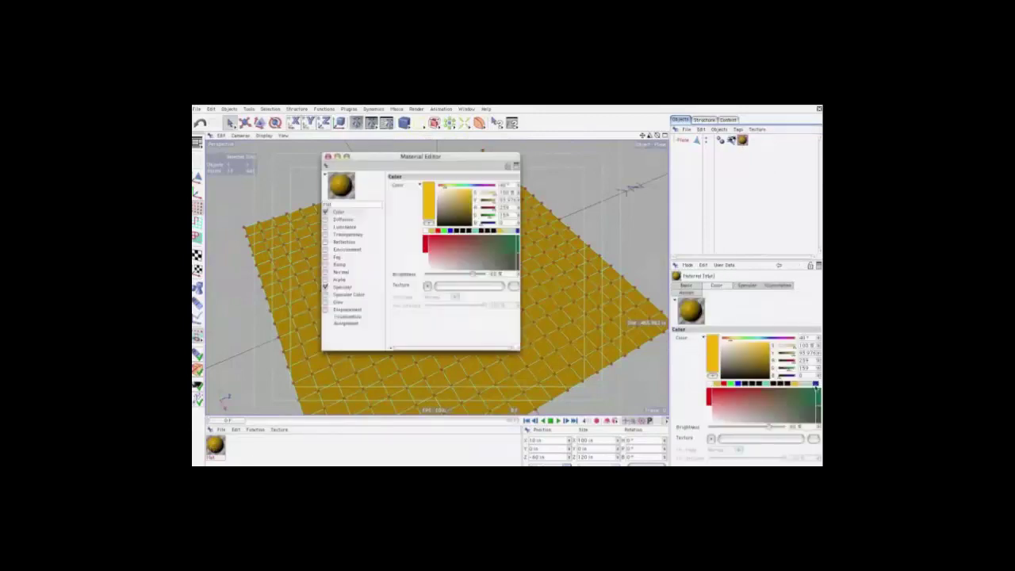
Change the plane's material colour to blue, close the editor, and choose Structure > Weld.
left_click(464, 184)
left_click(328, 156)
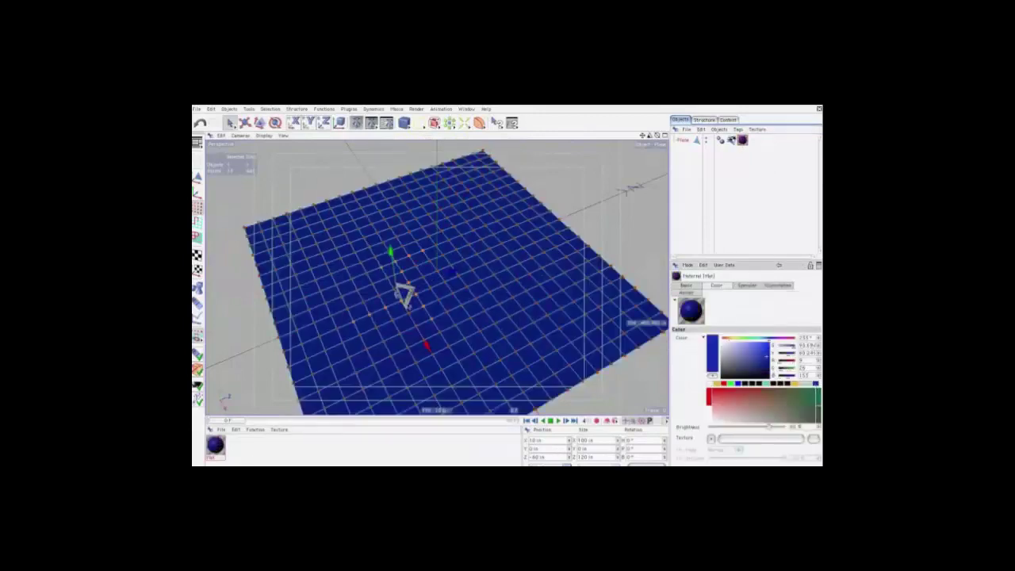
left_click(299, 111)
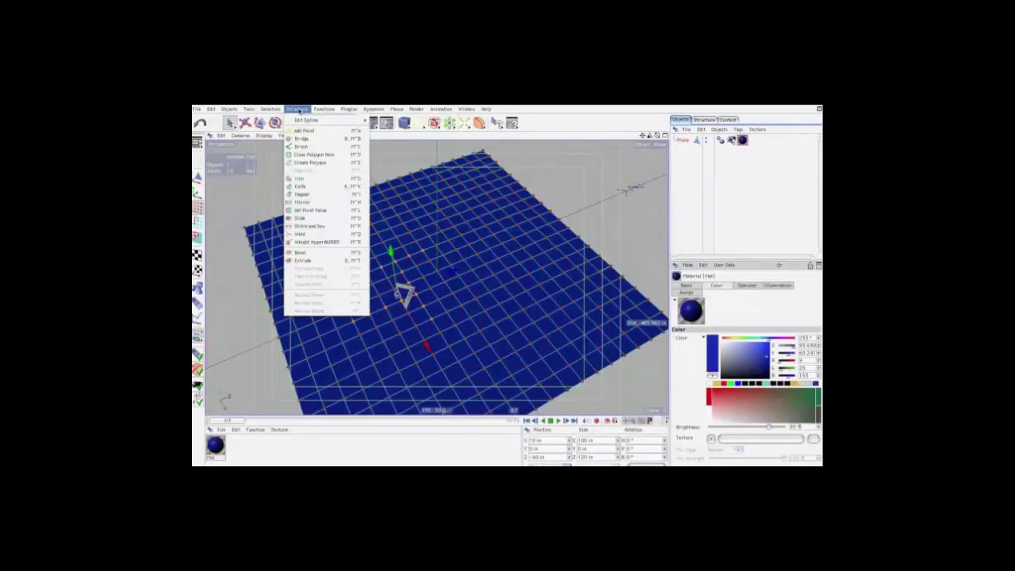
left_click(317, 237)
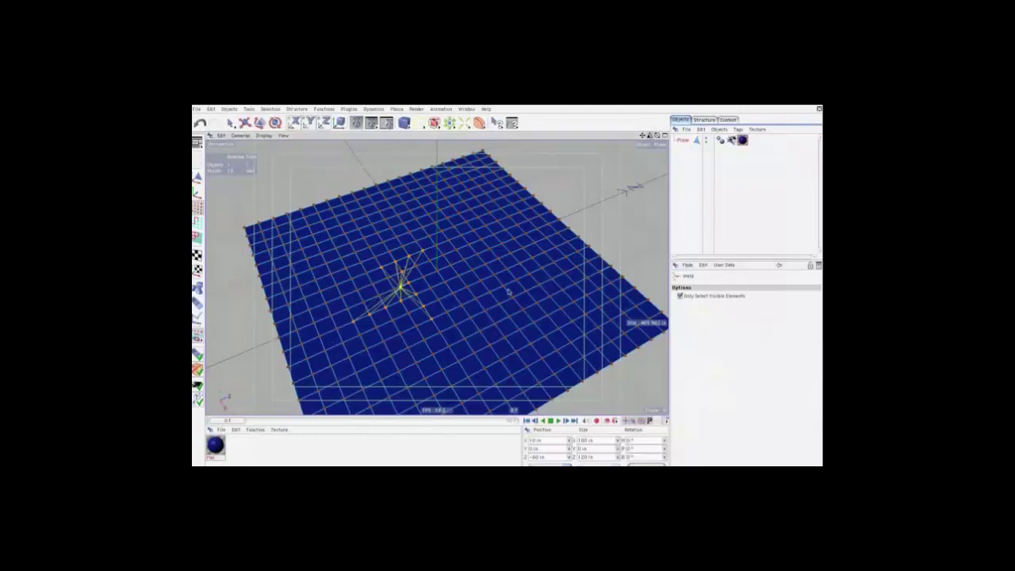
Weld the selected plane points into a single point near the centre.
left_click_drag(649, 135, 531, 169)
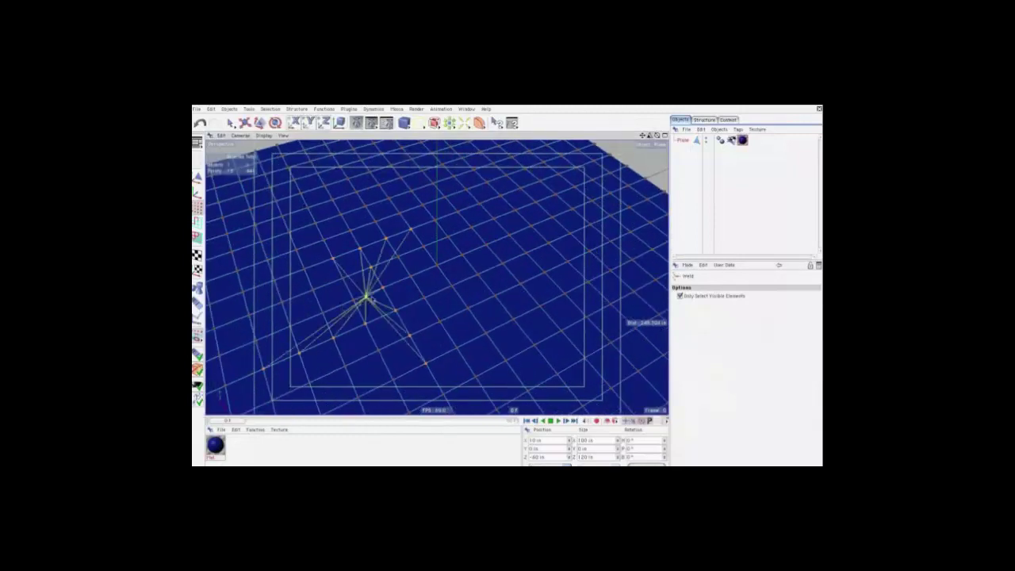
left_click(332, 261)
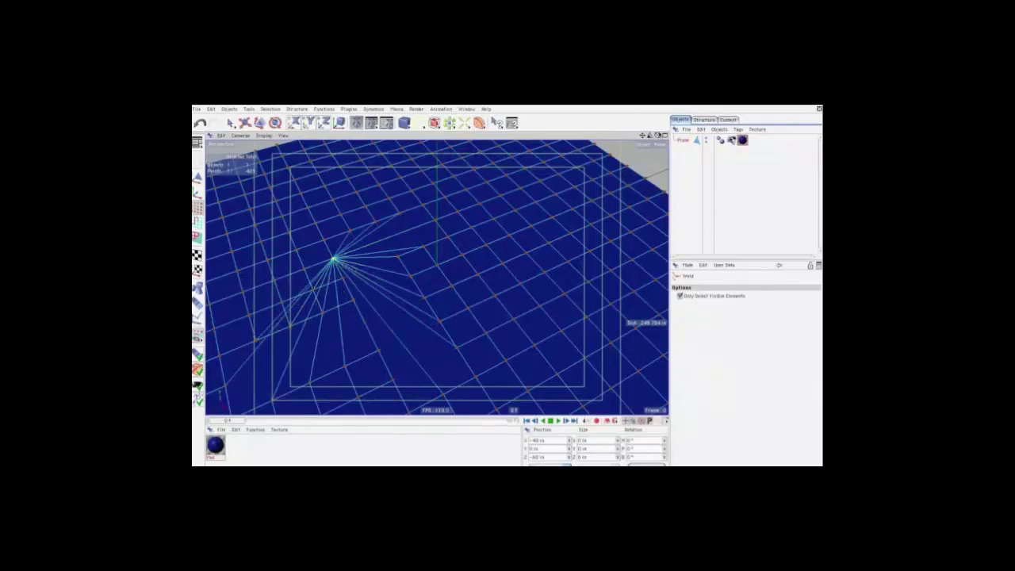
left_click_drag(658, 135, 248, 144)
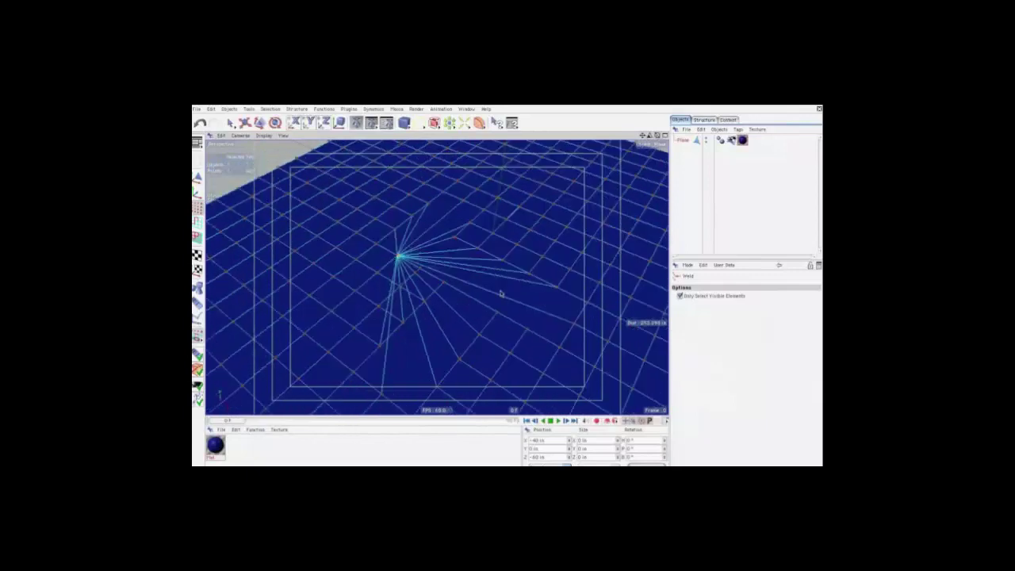
Pull the welded point up into a spike with the Move tool, then select the plane object.
key("space")
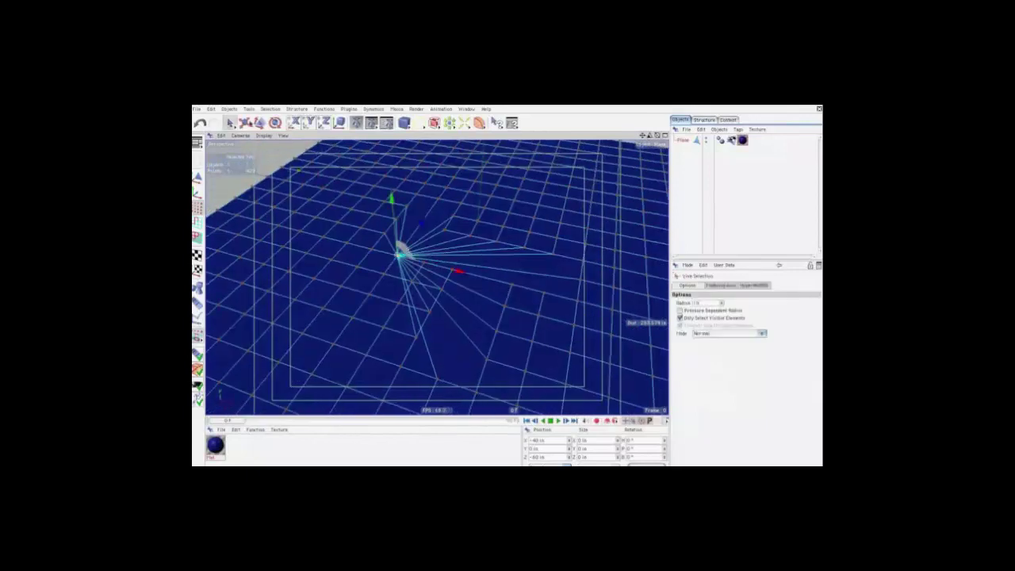
left_click(249, 124)
left_click_drag(391, 198, 507, 292)
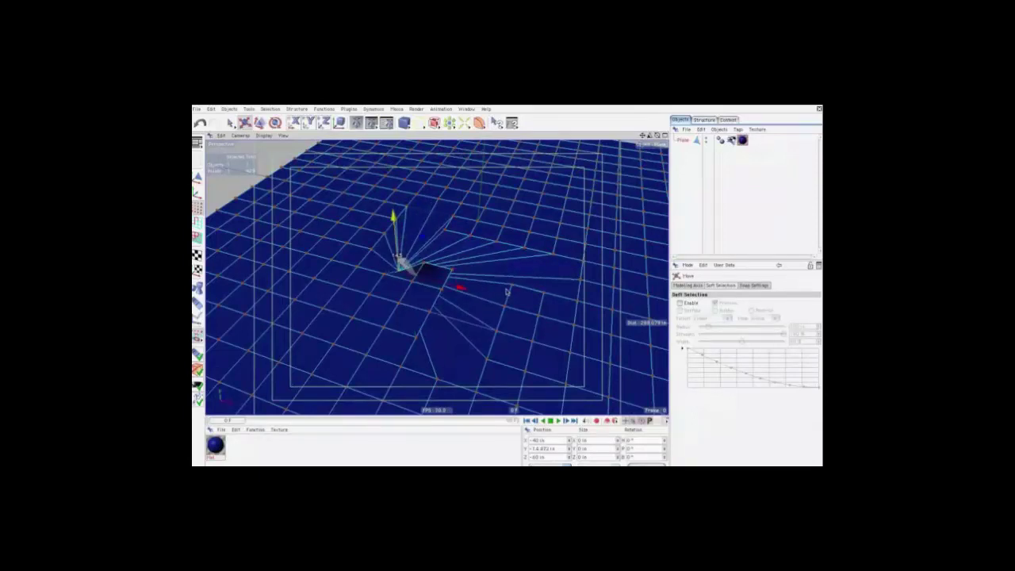
left_click_drag(507, 292, 506, 292)
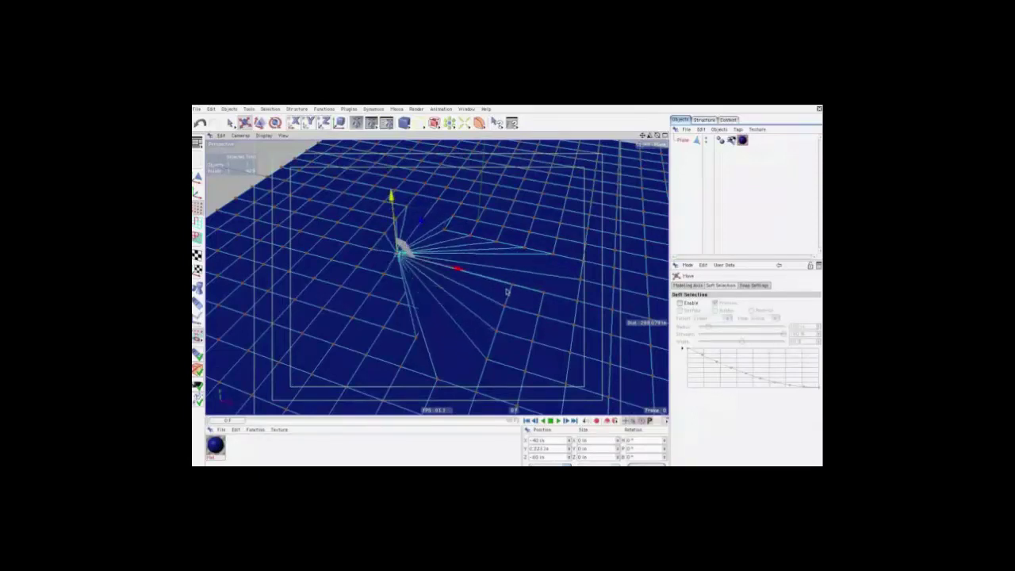
left_click(701, 148)
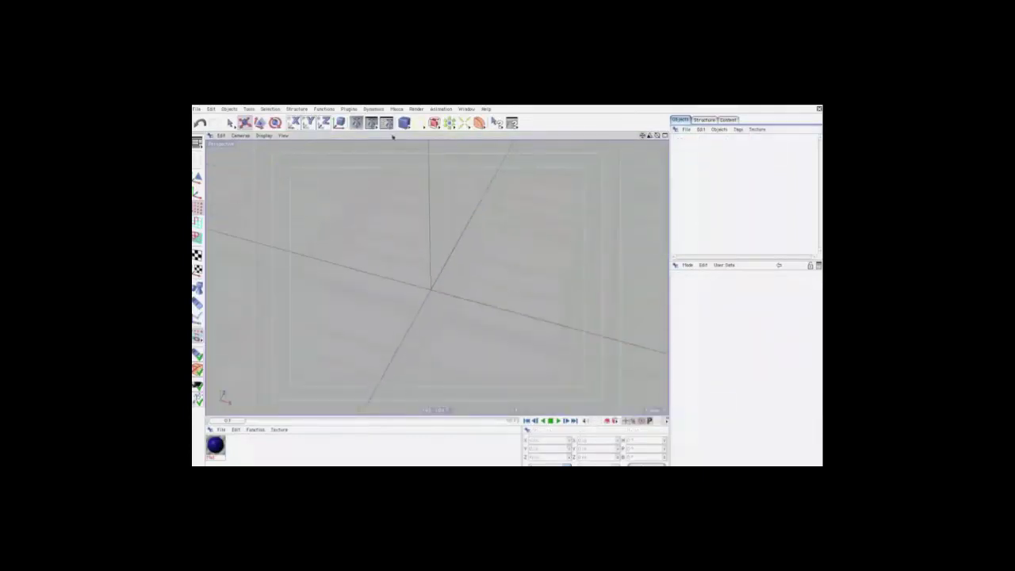
Add a new plane with 1 width segment and reduced height segments, then make it editable (C).
left_click_drag(404, 123, 420, 141)
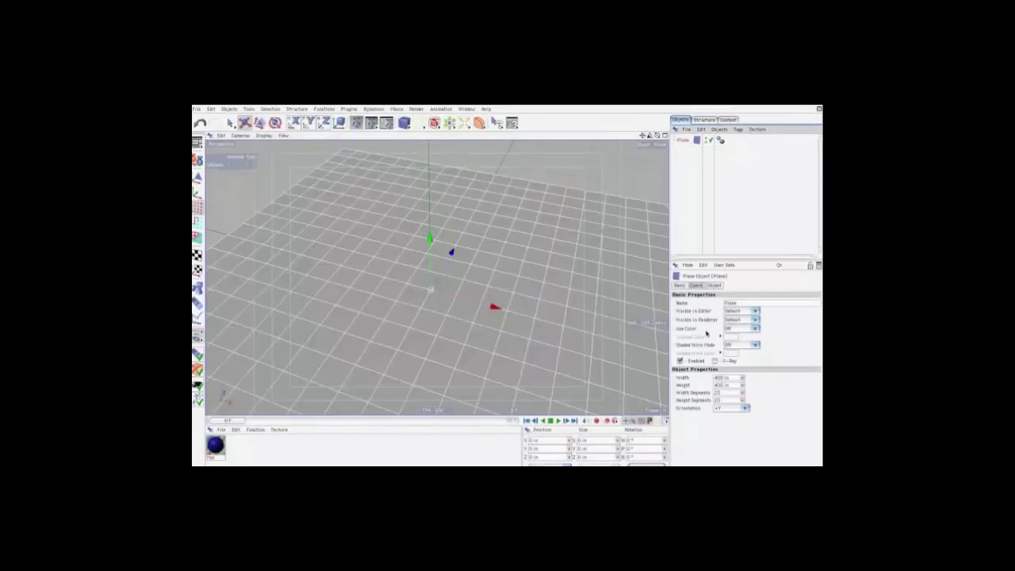
double_click(727, 392)
type("1")
key("Tab")
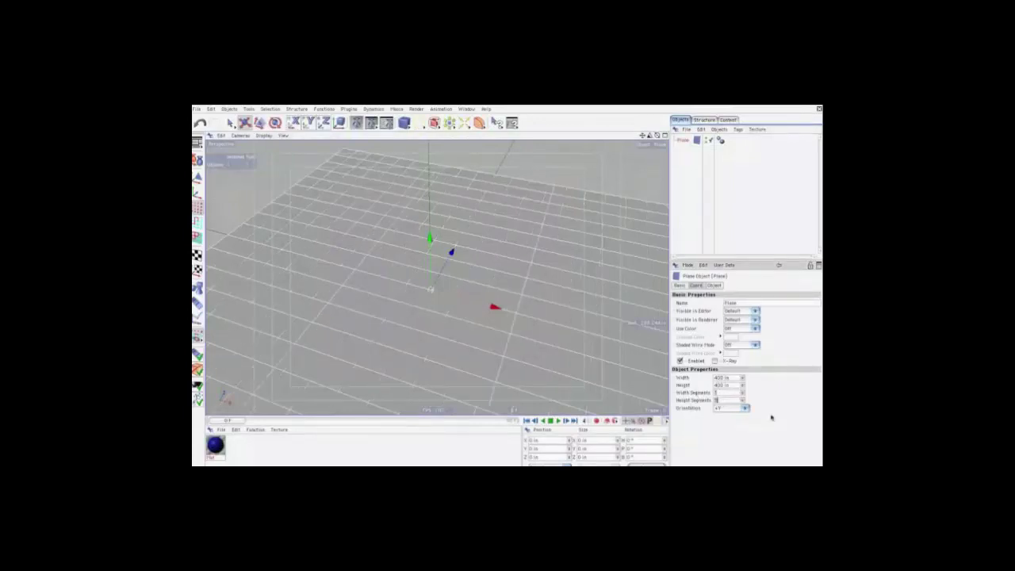
key("Return")
left_click_drag(657, 135, 506, 291)
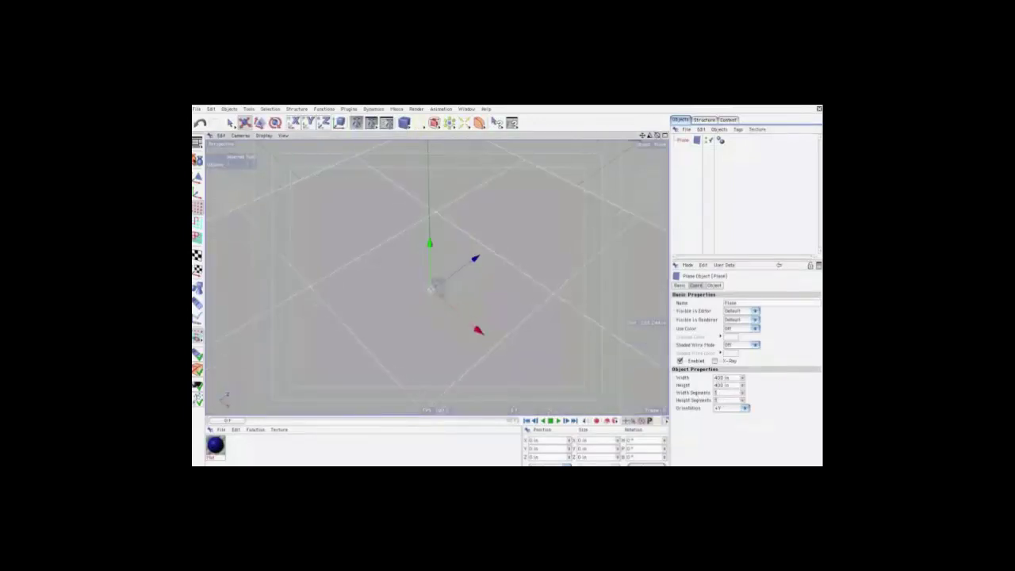
key("c")
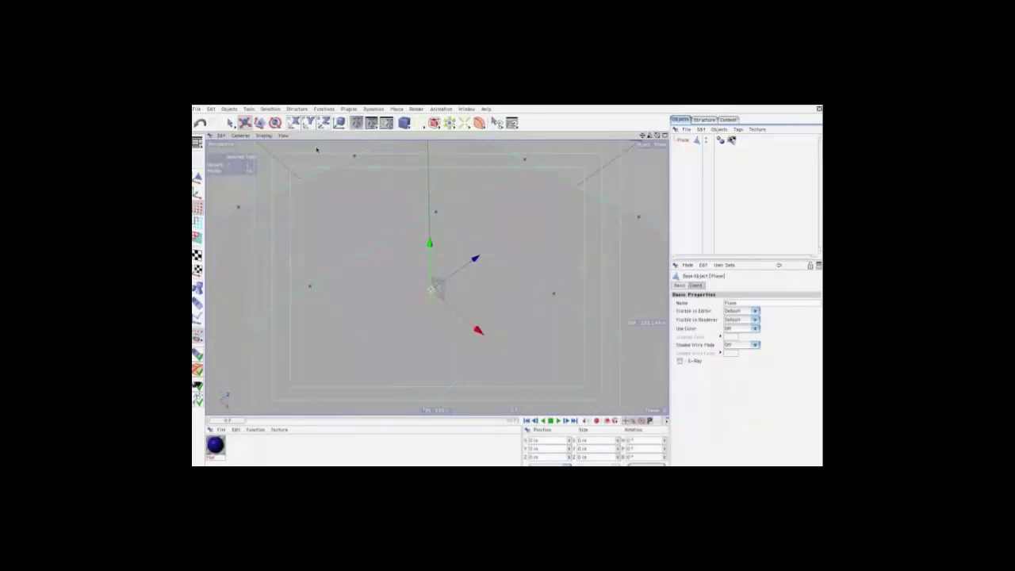
Choose Structure > Weld and trial-weld a plane point, then undo it.
left_click(298, 108)
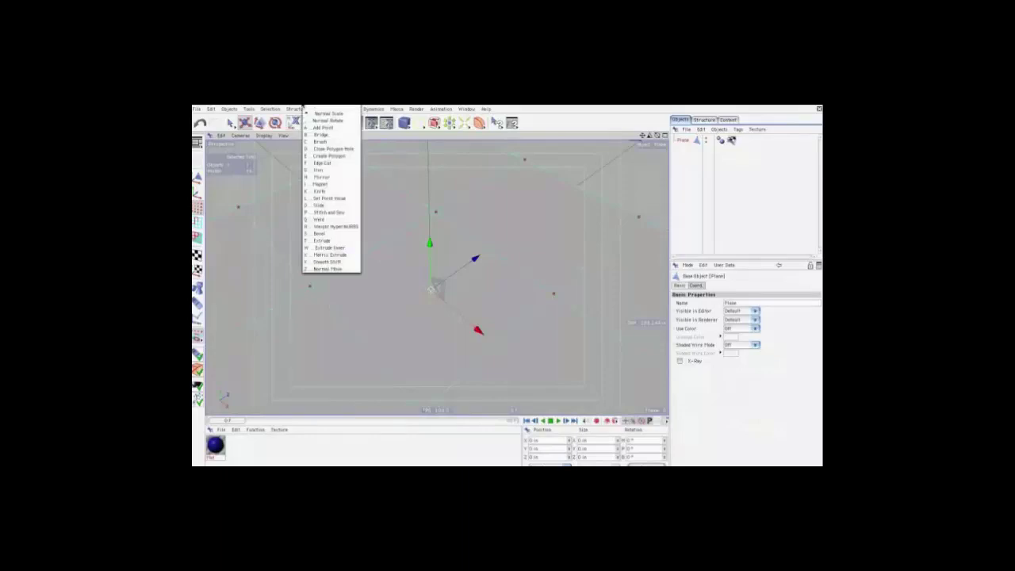
key("q")
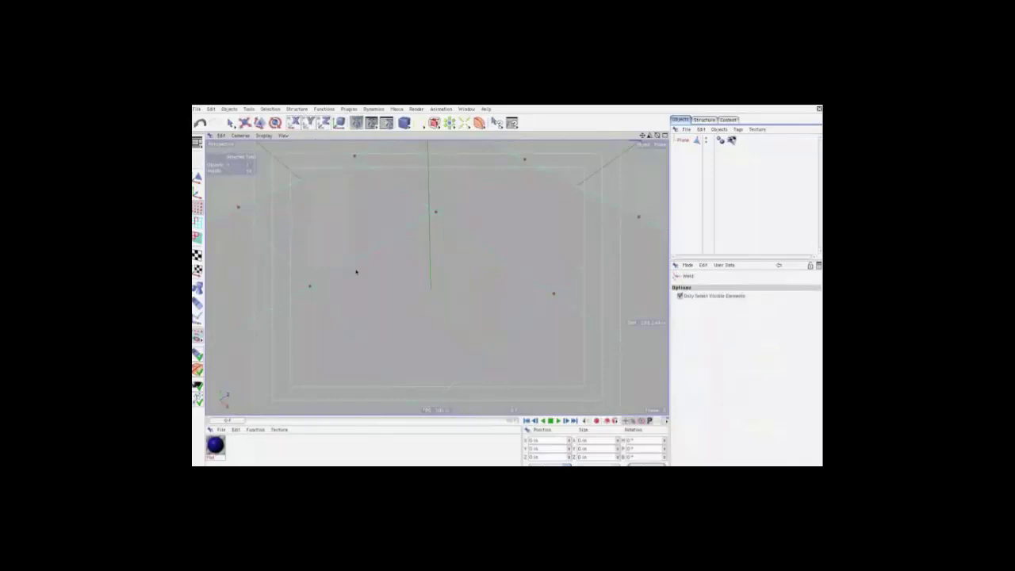
left_click(309, 288)
key("ctrl+z")
Try another weld and undo it, keep a weld onto the central point, then switch to Live Selection.
left_click(434, 214)
key("ctrl+z")
left_click(312, 290)
left_click(231, 123)
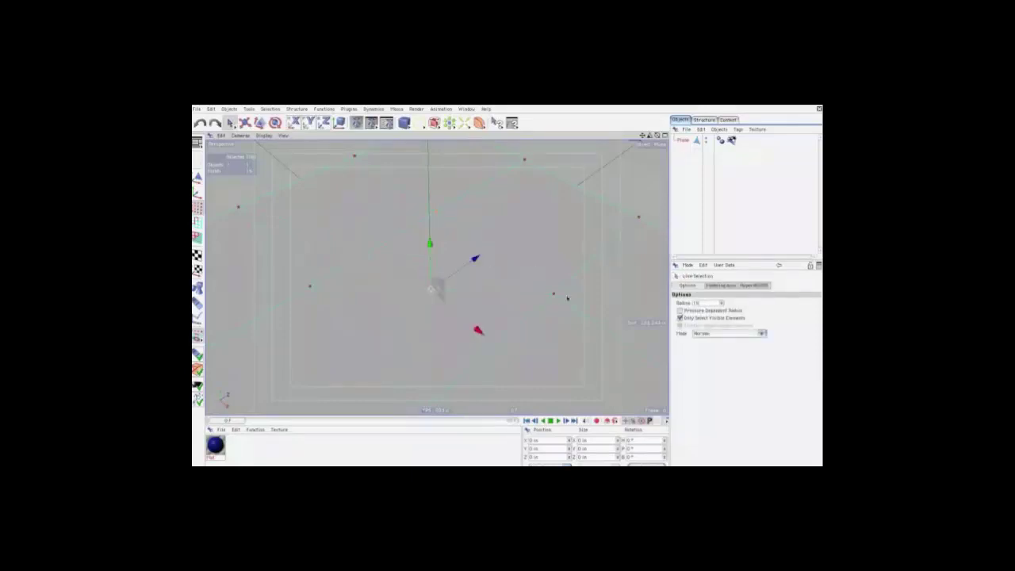
Select plane points, trial-weld them to the right end point and undo, then show the Structure table (Shift+F8).
left_click(309, 284)
left_click(297, 109)
left_click(317, 241)
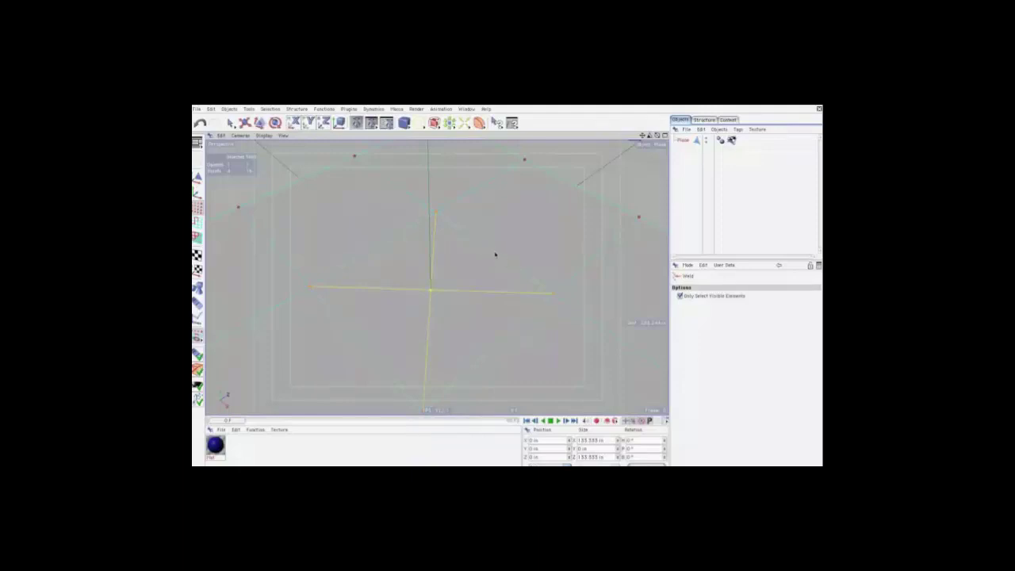
left_click(554, 295)
key("ctrl+z")
key("shift+F8")
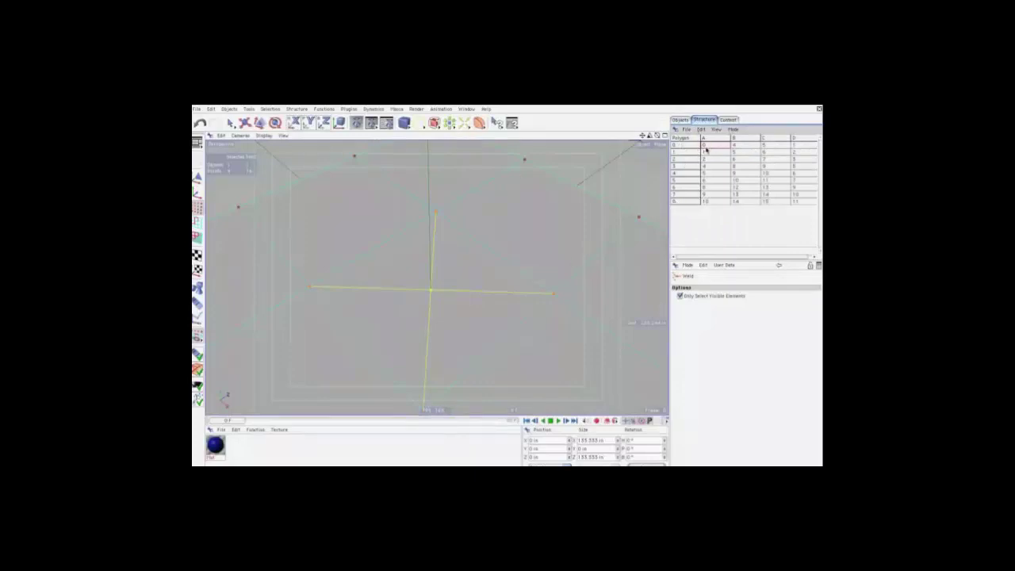
left_click(737, 146)
left_click(733, 129)
left_click(741, 139)
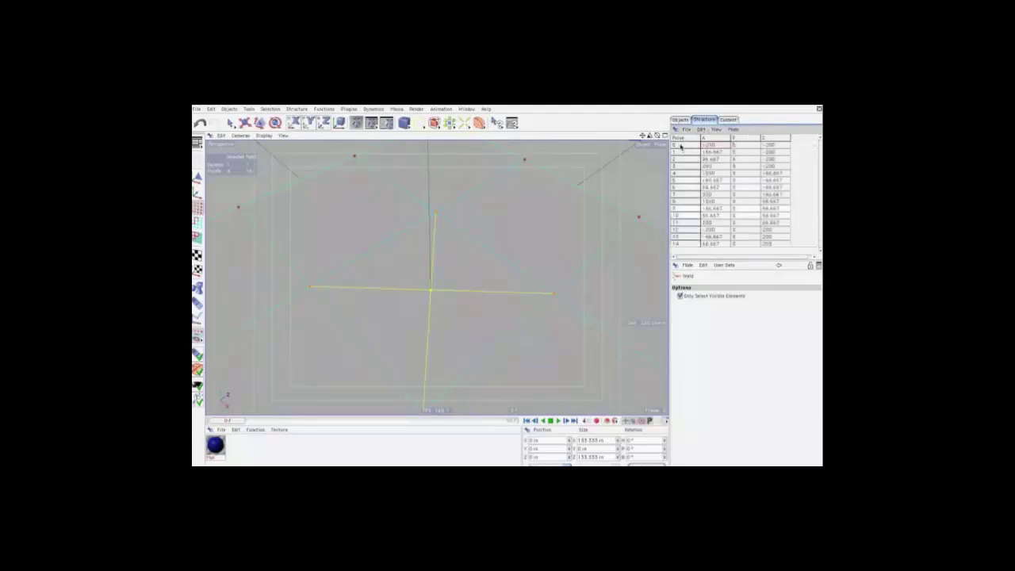
left_click(733, 129)
left_click(740, 148)
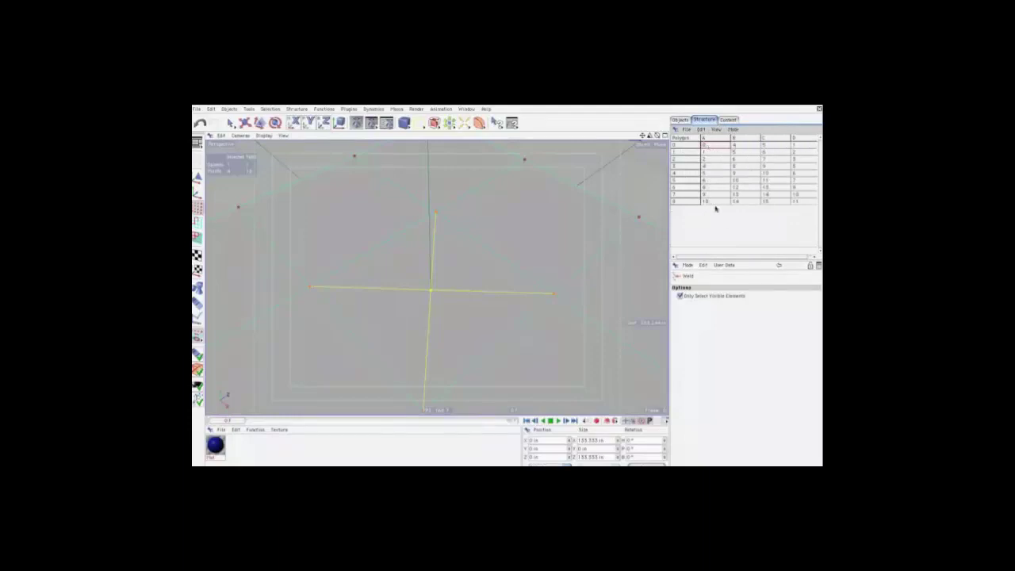
left_click(431, 292)
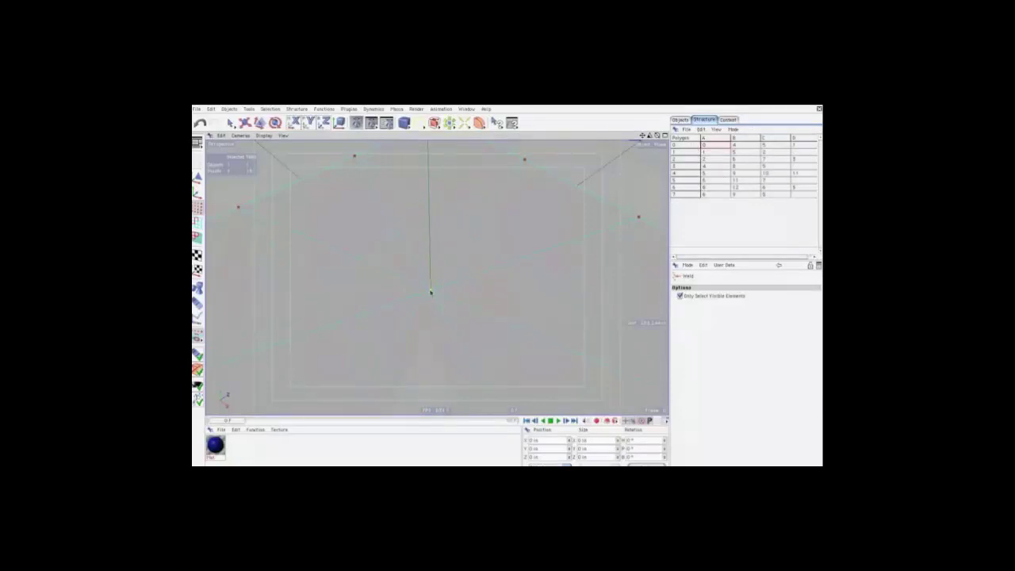
left_click(734, 128)
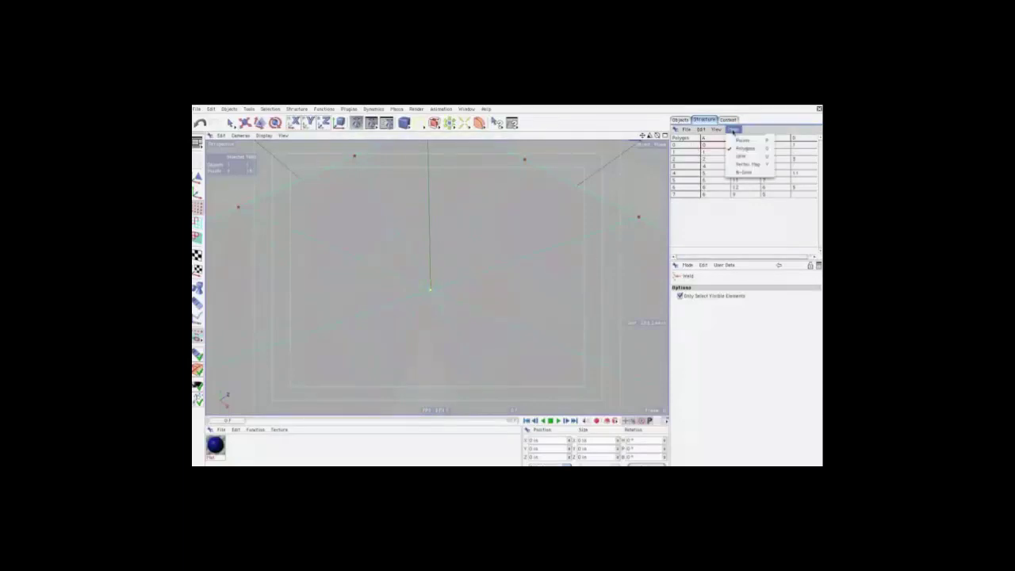
left_click(742, 142)
left_click(430, 290)
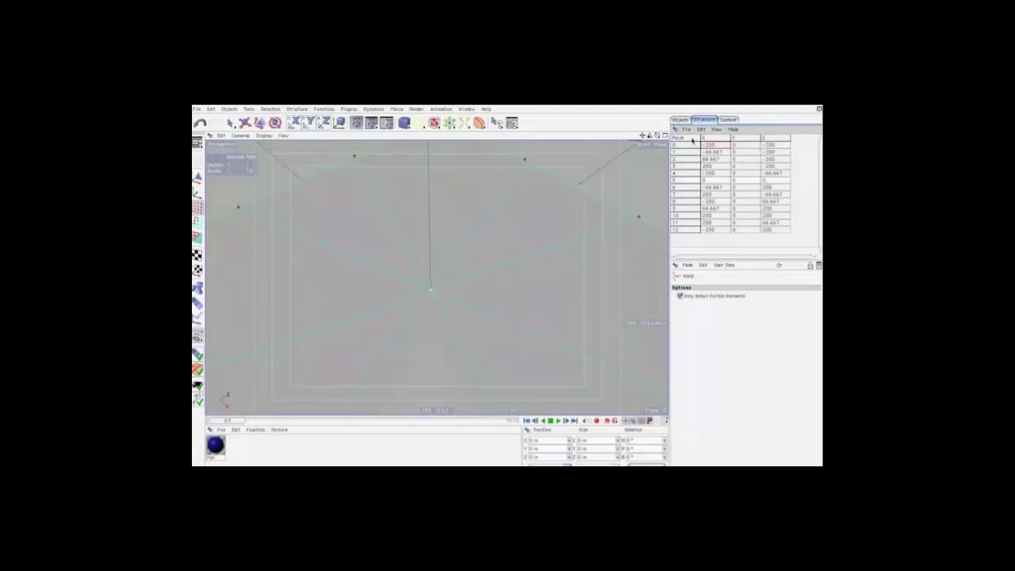
left_click(733, 128)
left_click(738, 149)
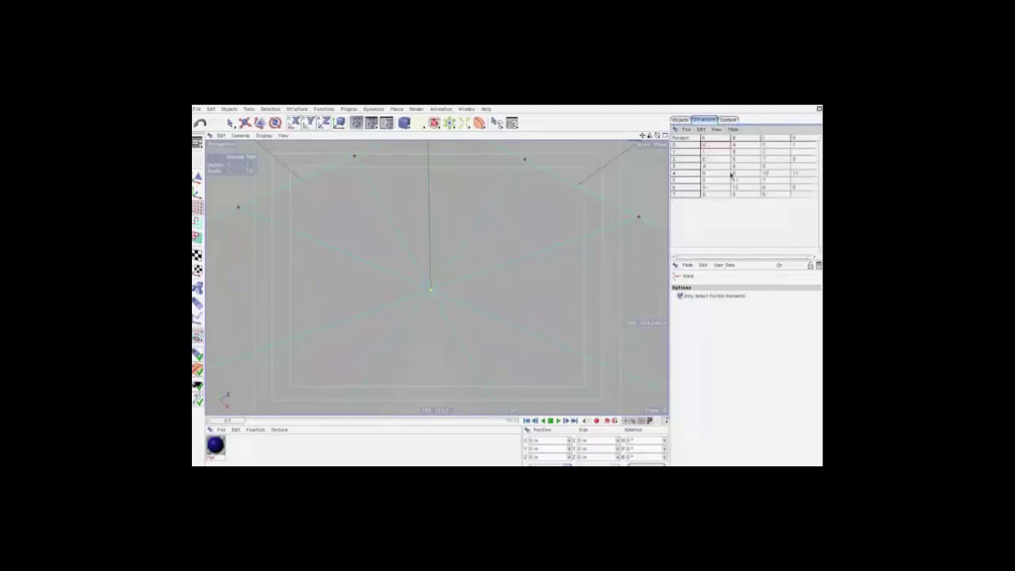
left_click(768, 146)
left_click(745, 153)
left_click(741, 161)
left_click(773, 167)
left_click(774, 194)
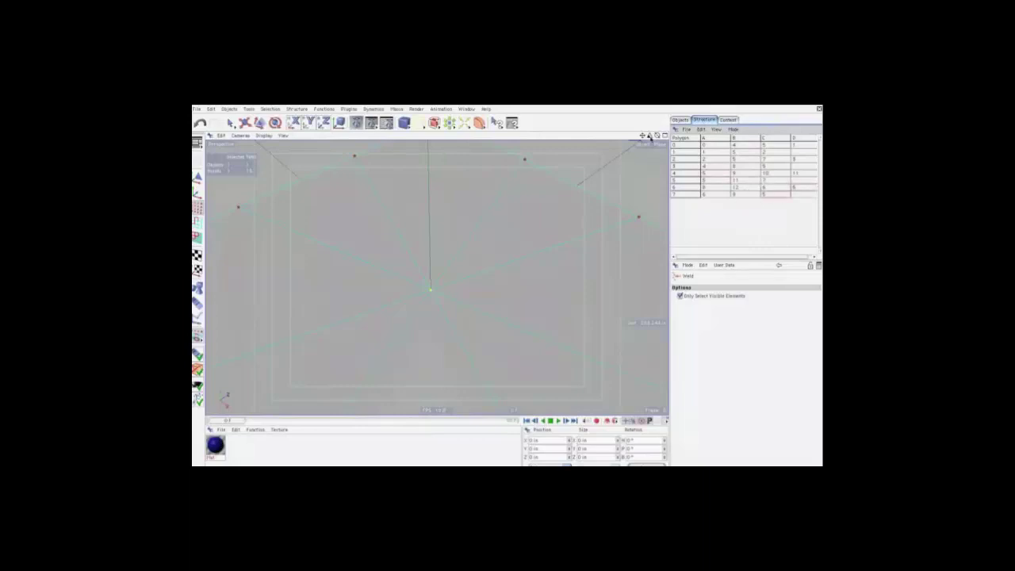
mouse_move(650, 135)
left_mouse_down()
mouse_move(500, 298)
mouse_move(506, 292)
left_mouse_up()
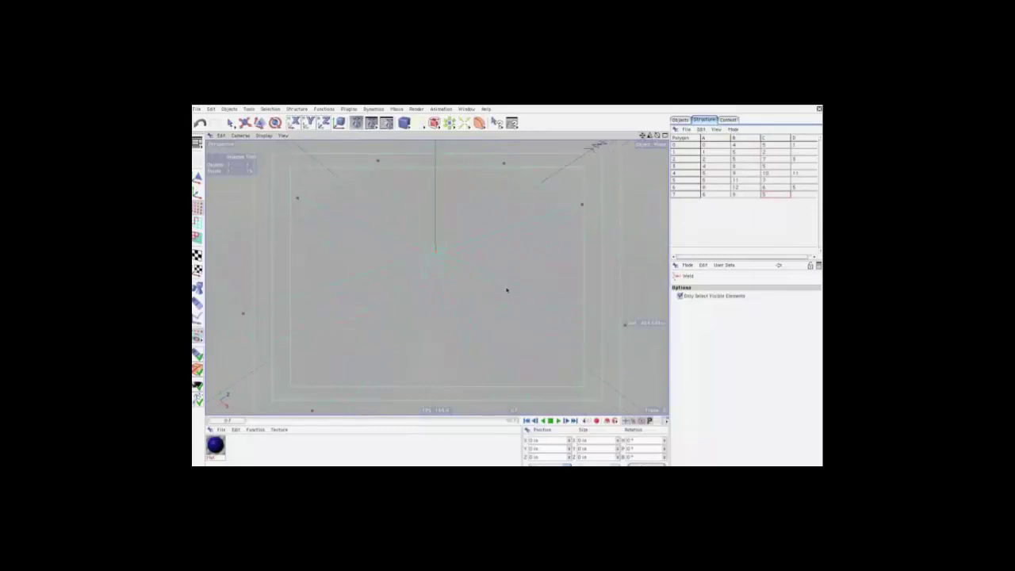
Restore the plane's unwelded points, weld them into a single centre point, then select the plane object.
left_click_drag(656, 136, 505, 290)
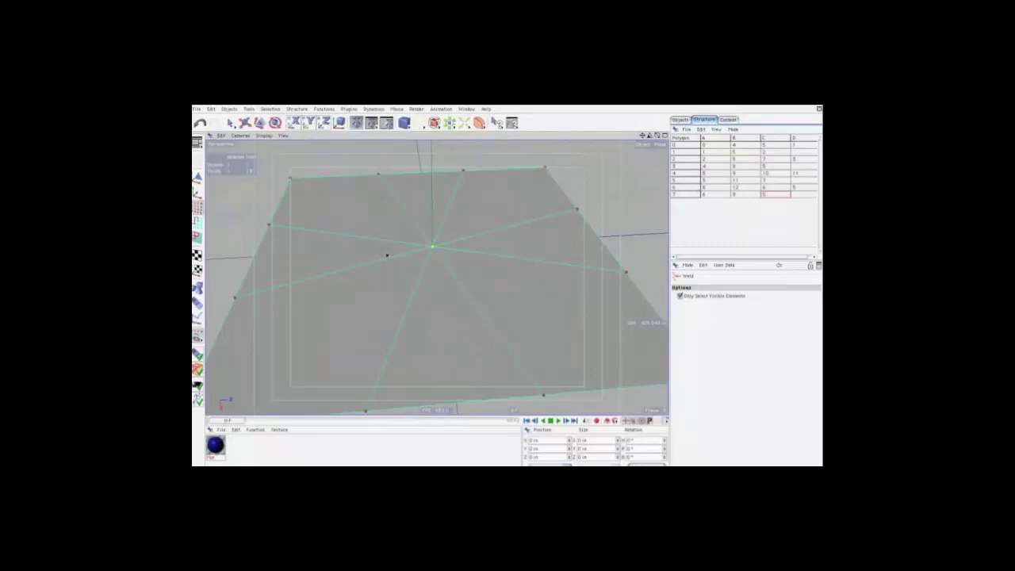
key("ctrl+z")
key("ctrl+y")
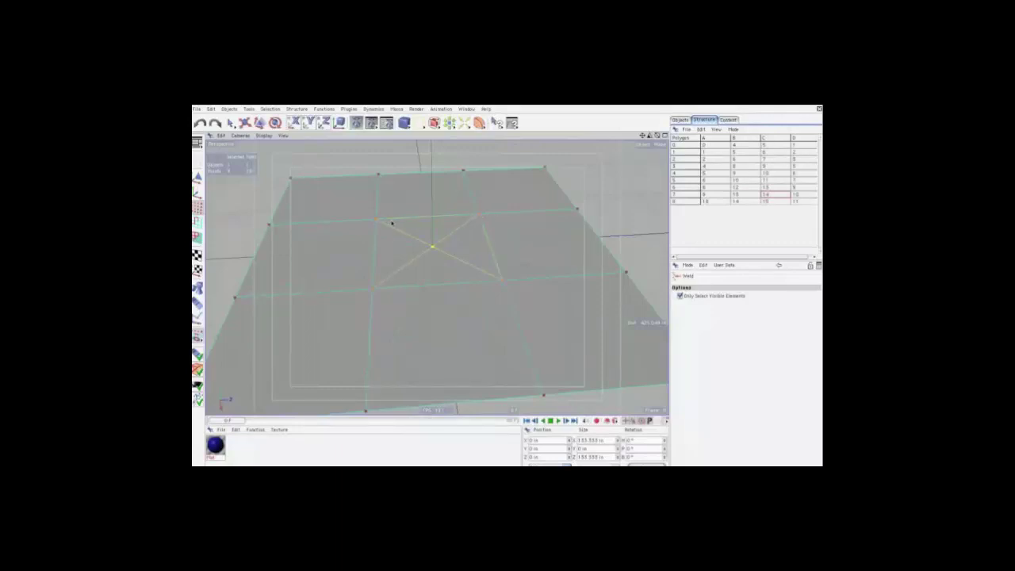
left_click(432, 248)
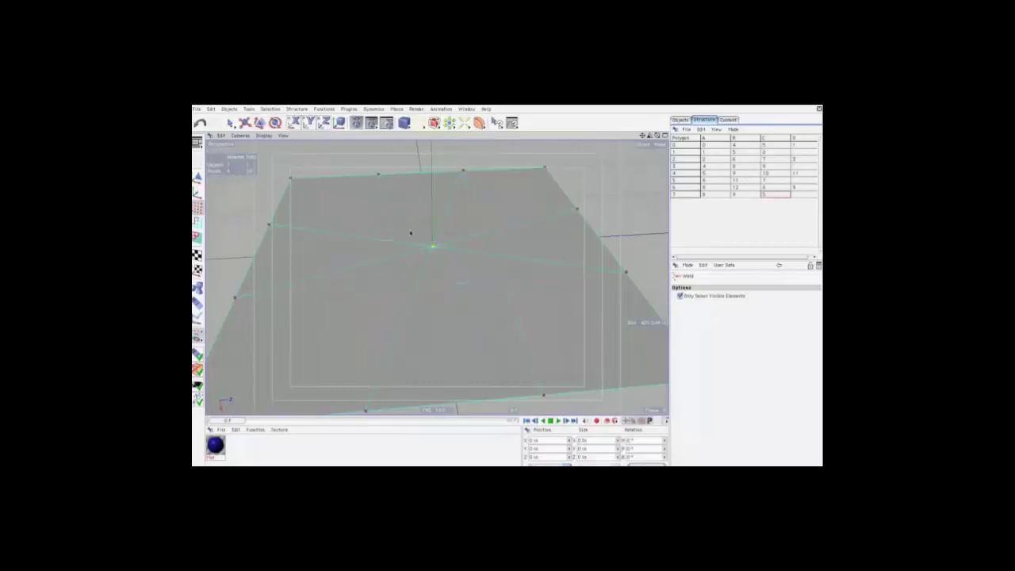
left_click(680, 119)
left_click(684, 141)
Replace the plane with the pasted yellow sphere, set visible in both editor and renderer.
key("Delete")
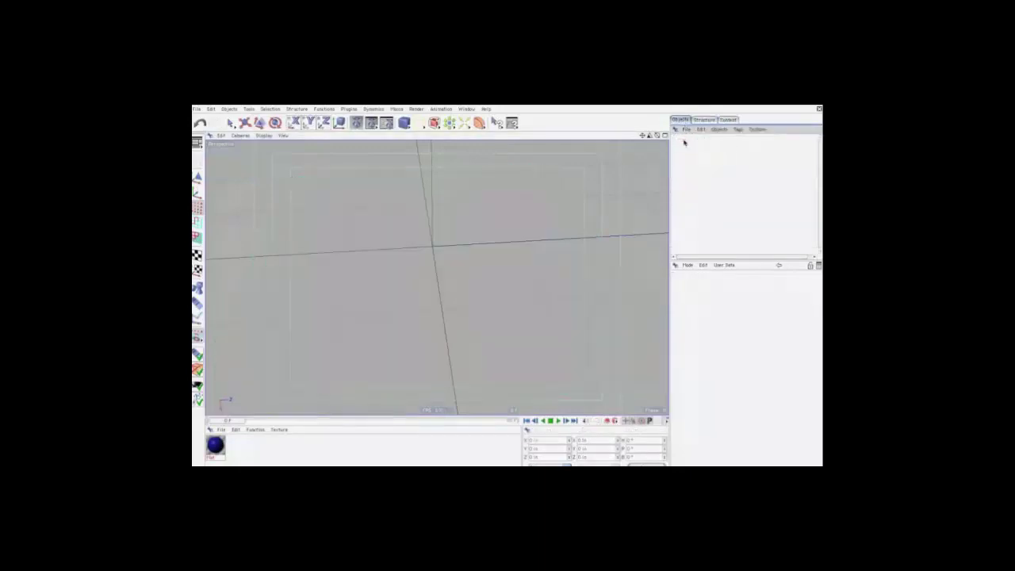
key("ctrl+v")
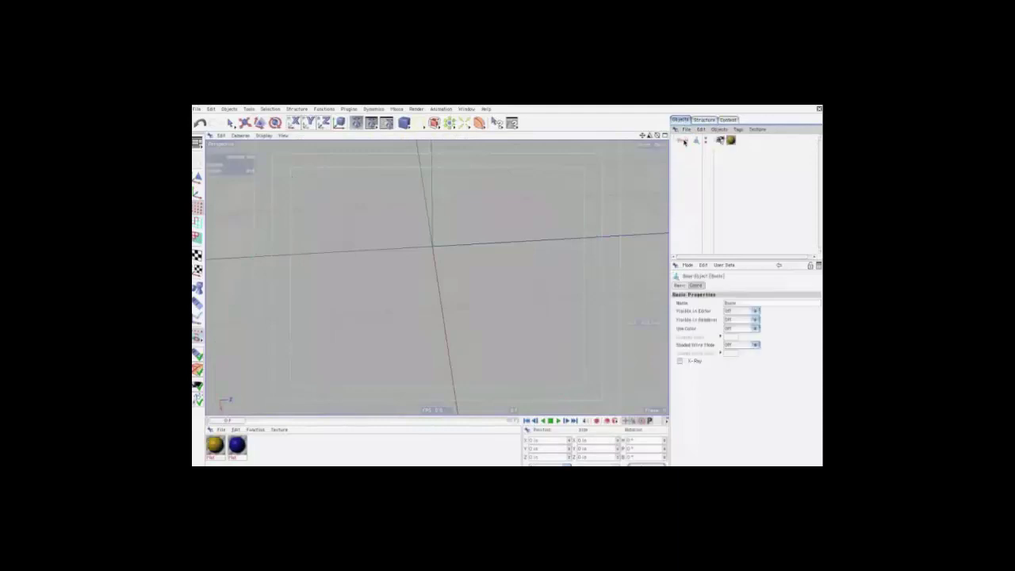
left_click(704, 140)
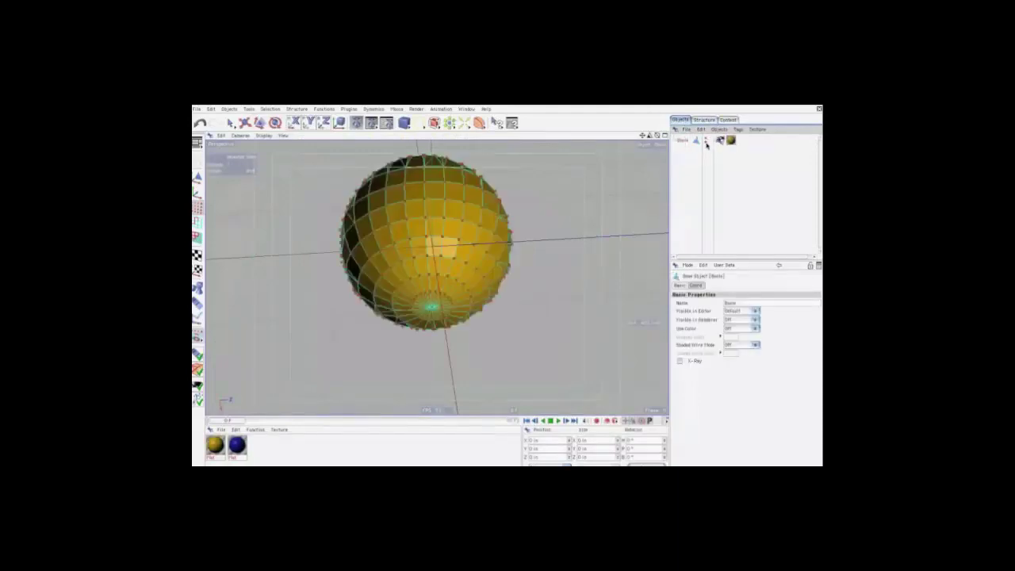
left_click(706, 143)
Zoom to the sphere's open rim, switch to Live Selection, and show its Basic properties.
mouse_move(658, 135)
left_mouse_down()
mouse_move(641, 135)
mouse_move(655, 137)
left_mouse_up()
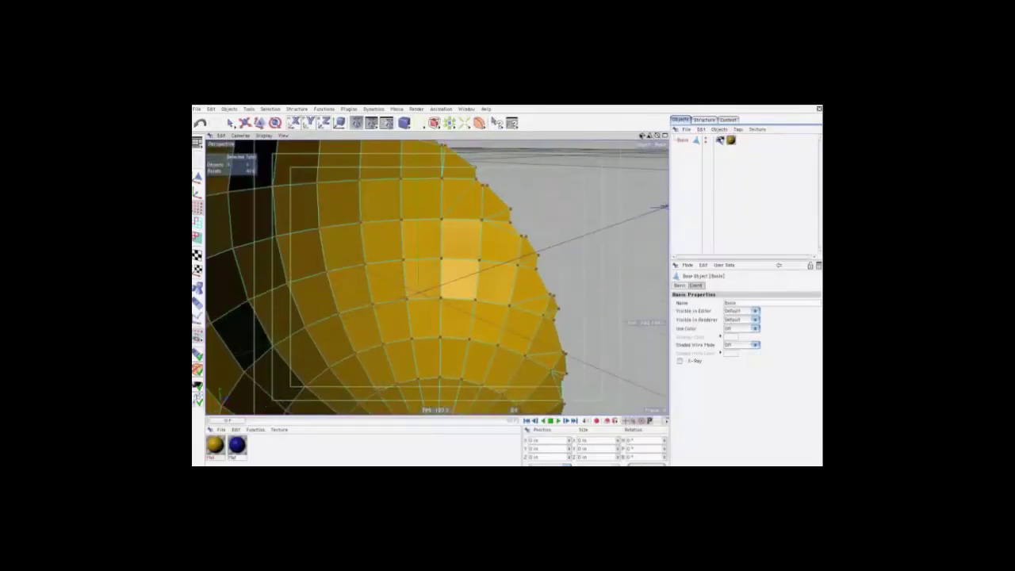
right_click(644, 135)
left_click(666, 158)
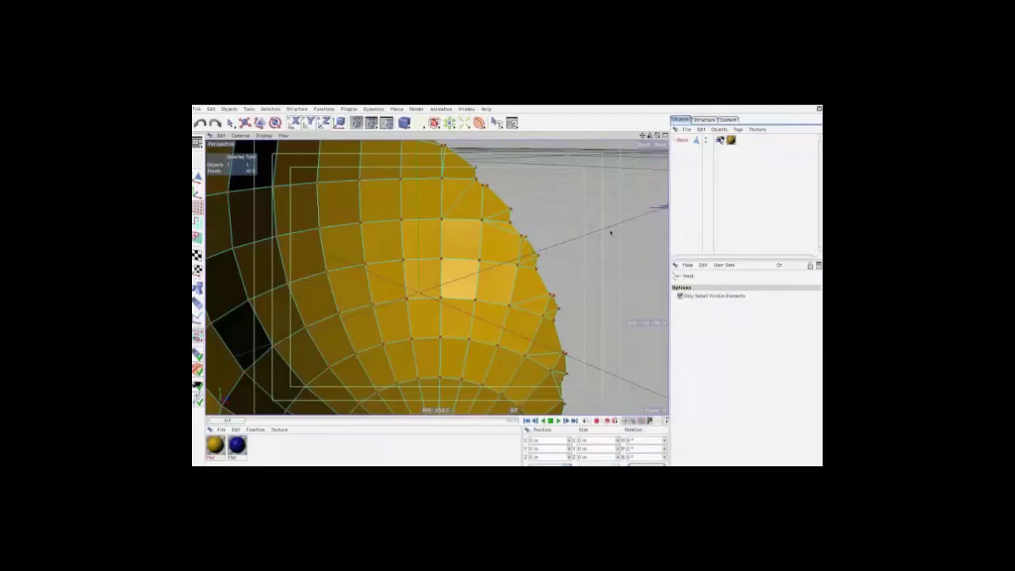
left_click(681, 139)
Apply Optimize to the sphere's points, undo it, and choose Structure > Weld instead.
left_click(321, 109)
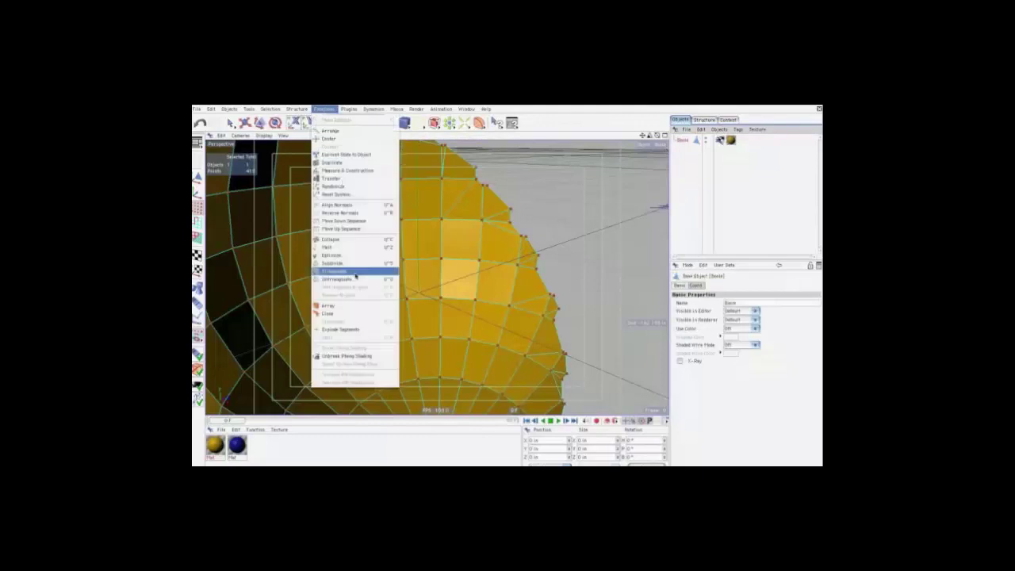
left_click(373, 261)
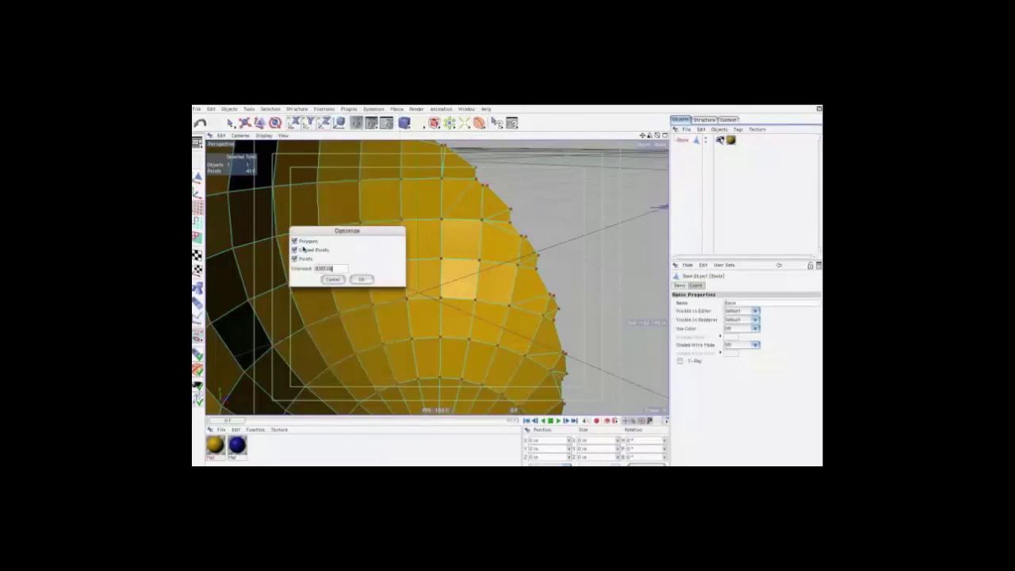
left_click(366, 280)
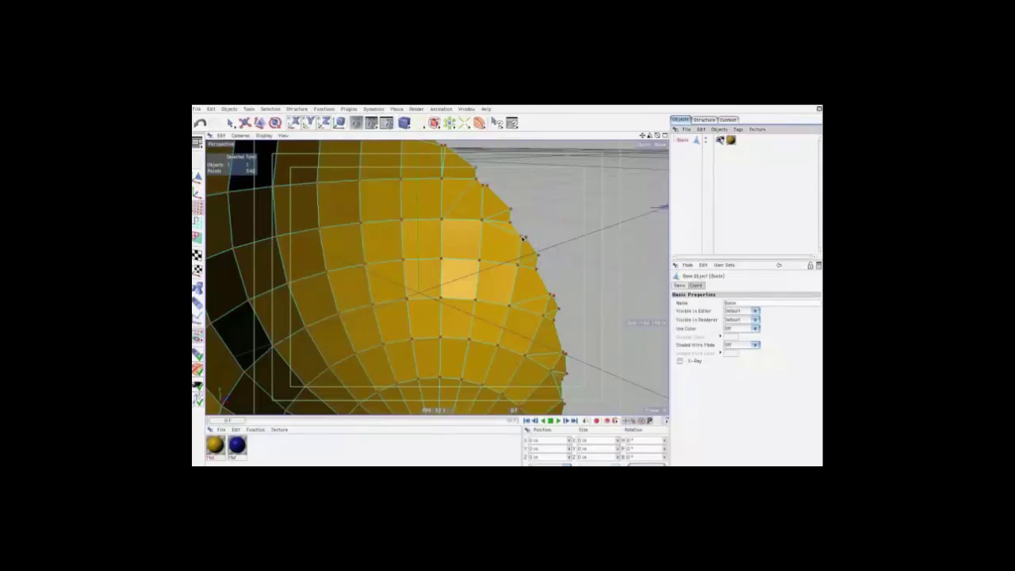
key("ctrl+z")
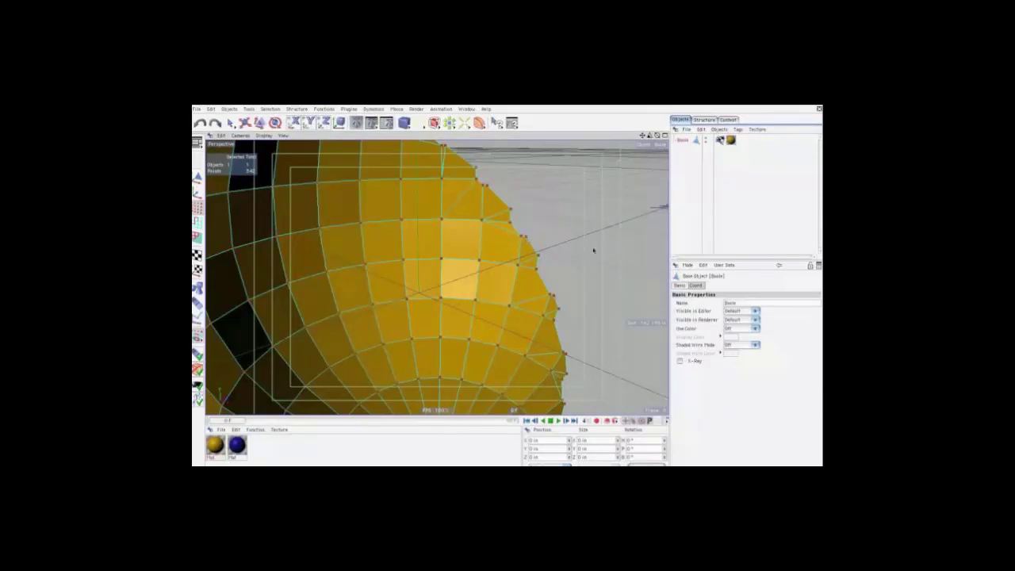
left_click(372, 108)
left_click(388, 135)
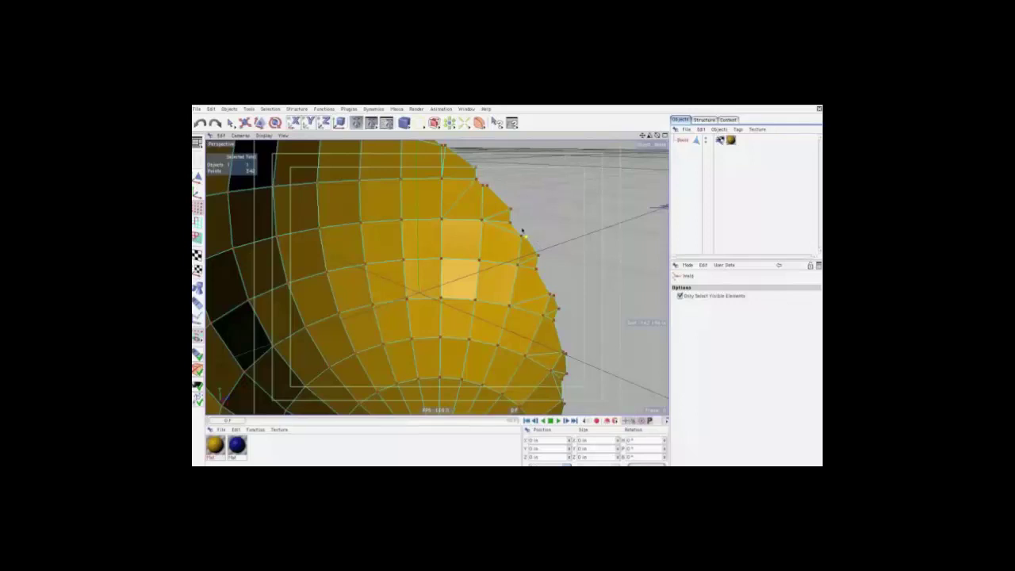
Weld neighbouring points together at four spots down the sphere's open rim.
left_click(523, 236)
left_click(538, 258)
left_click(553, 299)
left_click(563, 354)
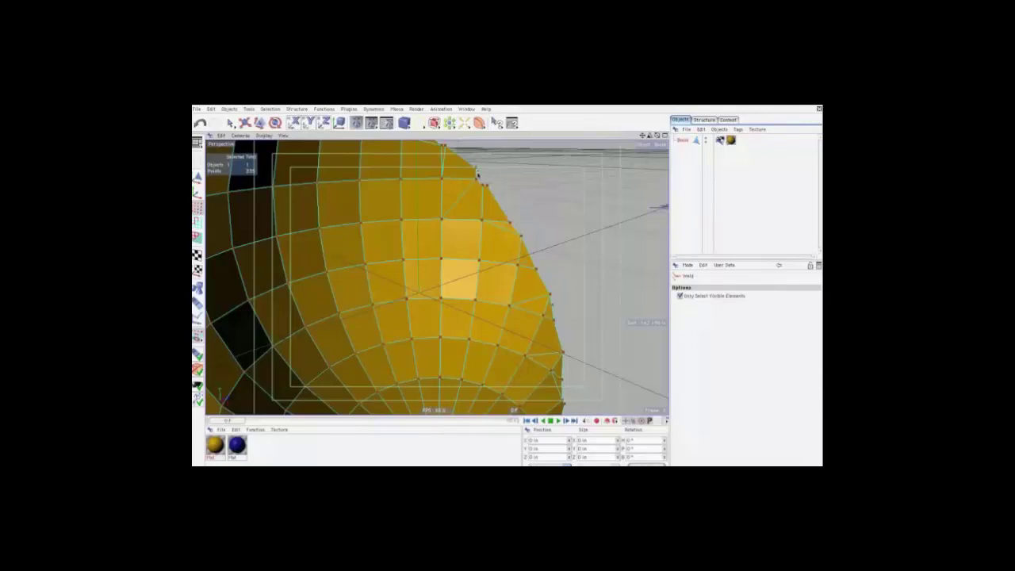
Select a rim vertex with Live Selection, then weld the selected rim points into one.
key("space")
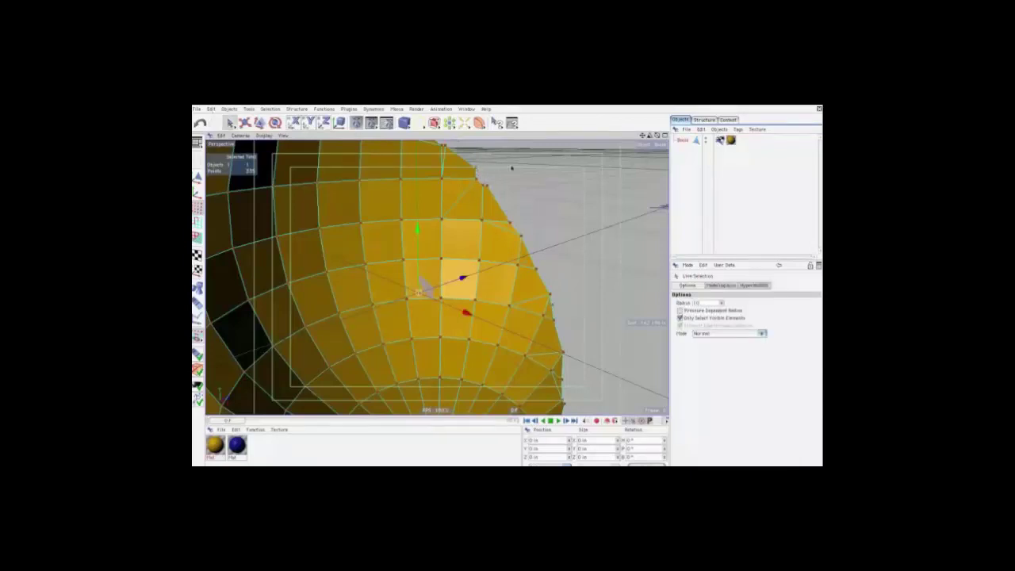
left_click(479, 169)
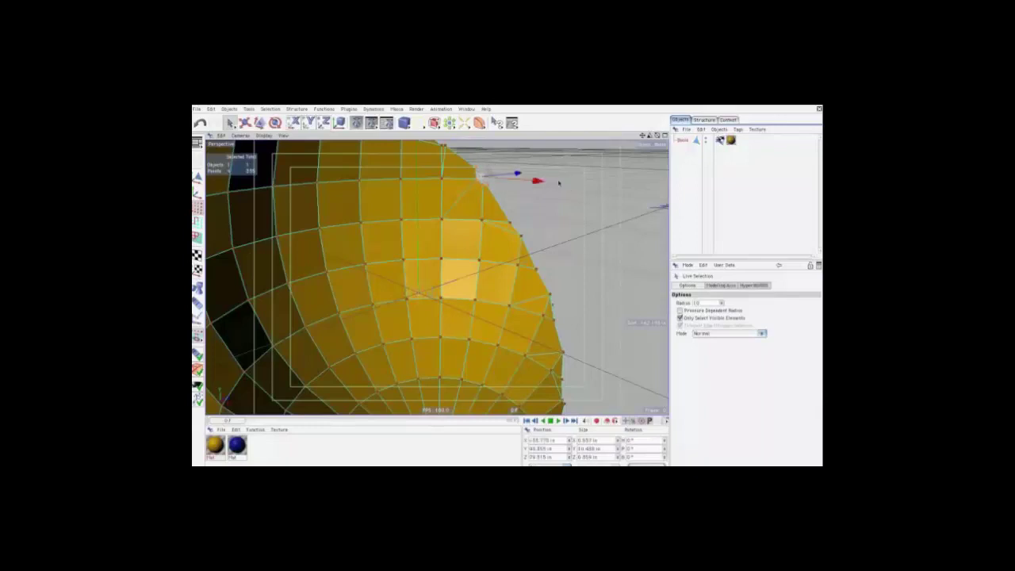
right_click(560, 184)
key("q")
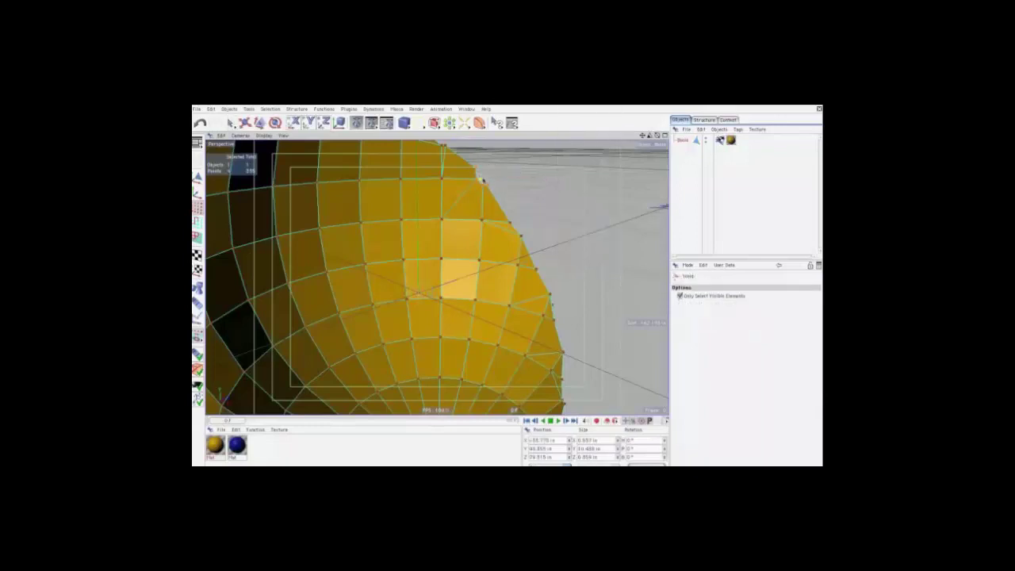
left_click(441, 153)
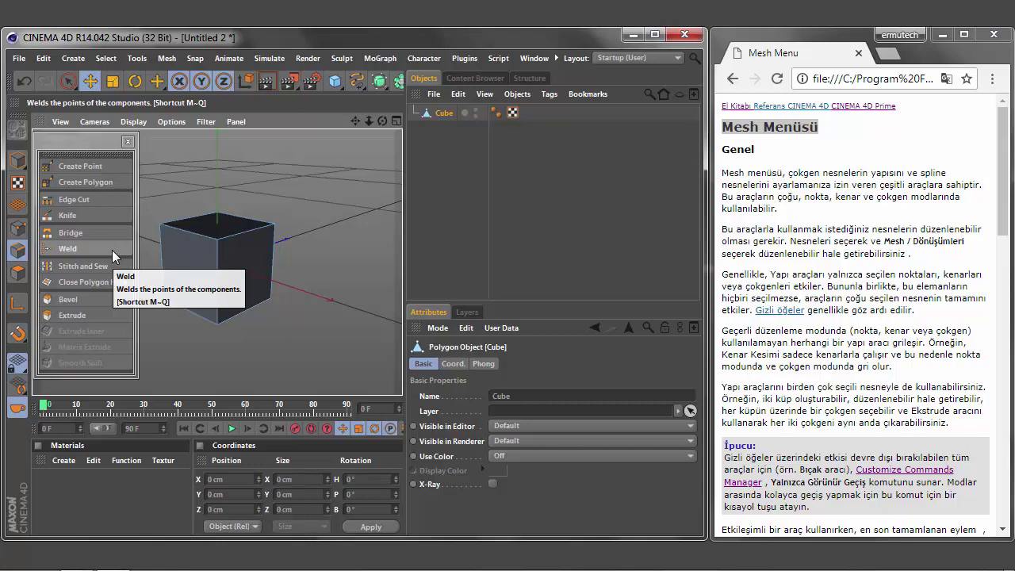
Close the Mesh palette and close the cube project, answering Hayır to discard changes.
left_click(128, 142)
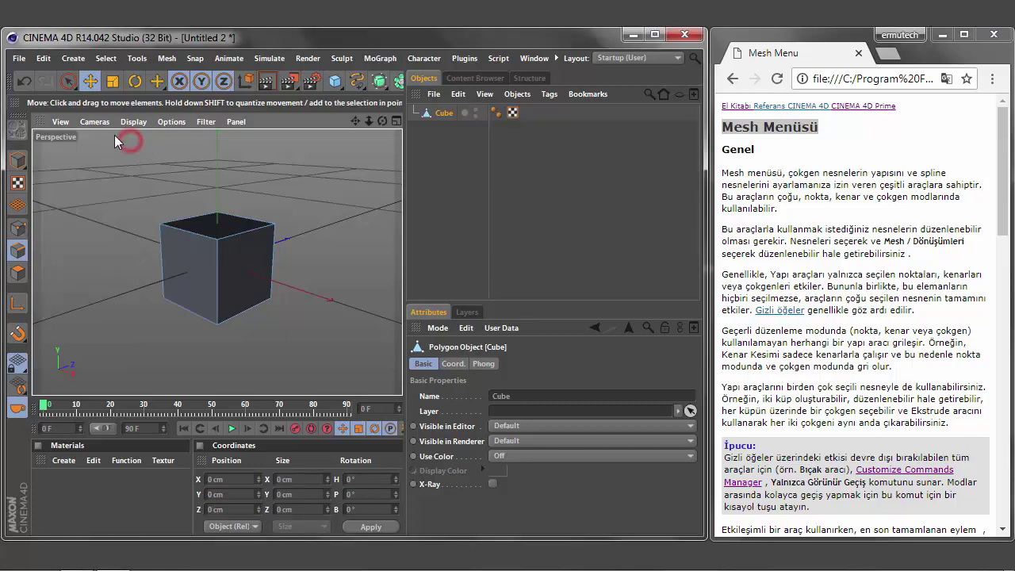
left_click(18, 58)
left_click(59, 163)
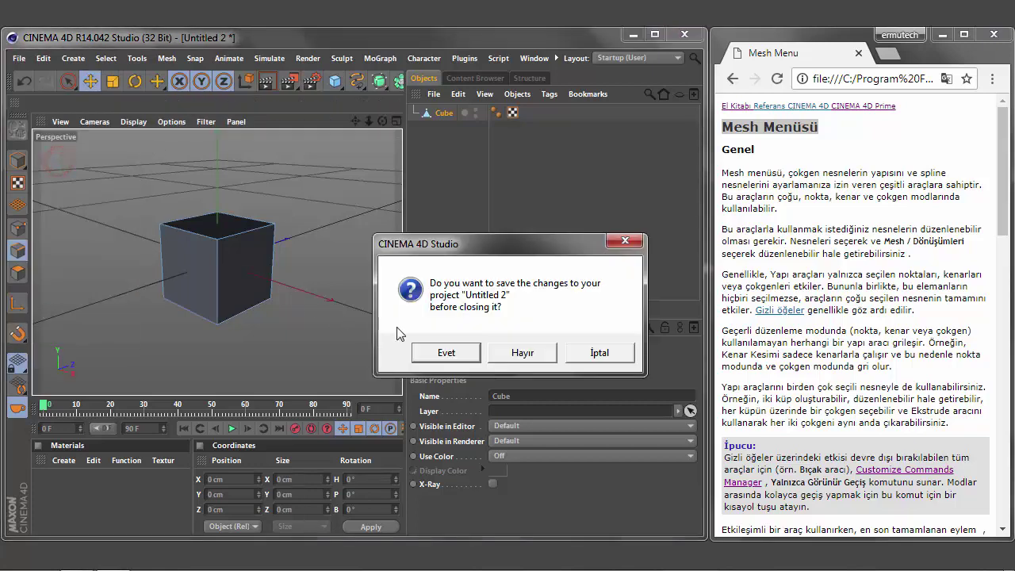
left_click(523, 352)
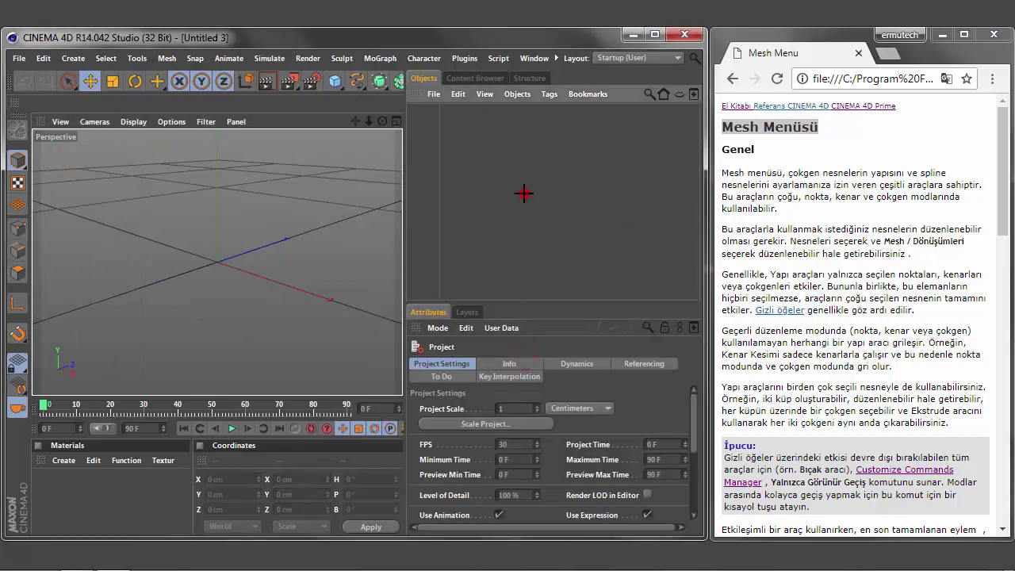